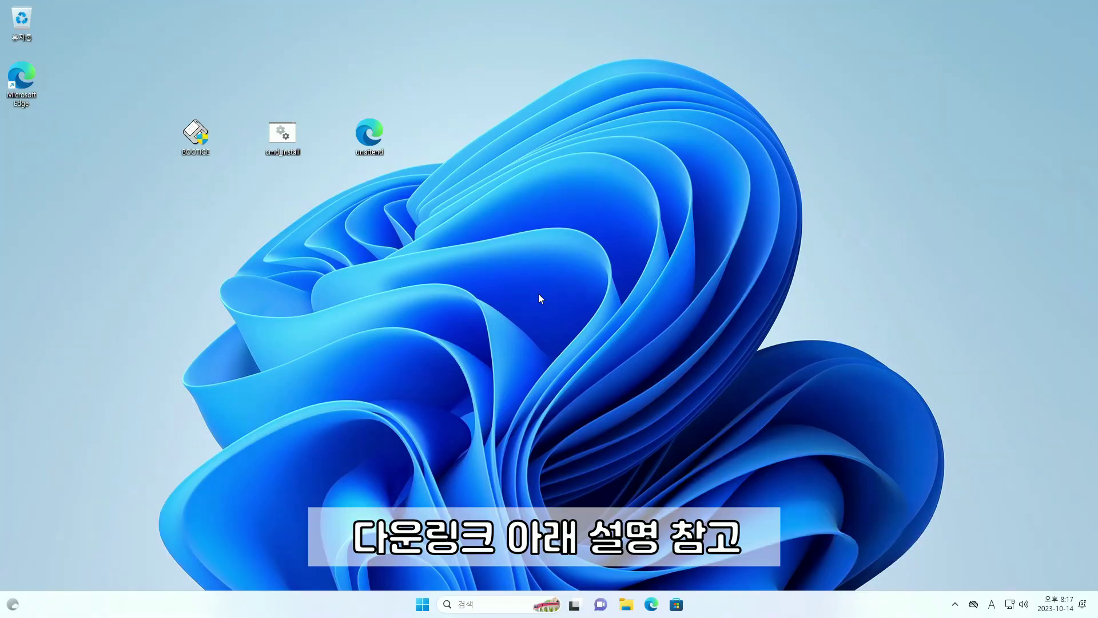
Open File Explorer and show the contents of the Windows installation disk CPBA_X64FRE_KO-KR_DV9 (D:)
{"action": "right_click", "coordinate": [422, 604]}
{"action": "left_click", "coordinate": [439, 504]}
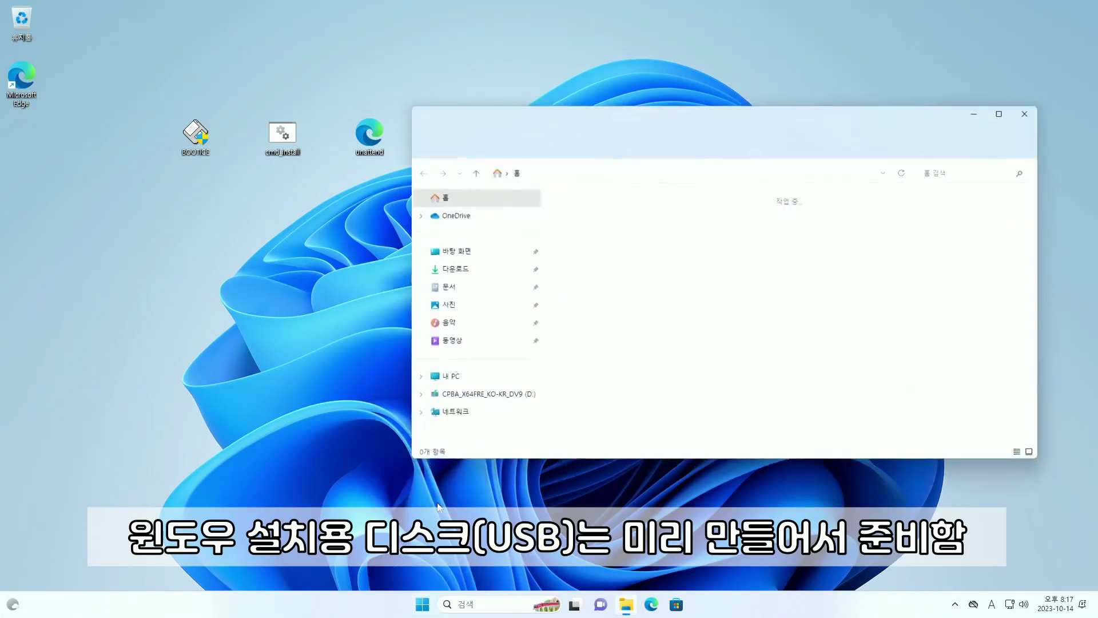
{"action": "left_click", "coordinate": [453, 380]}
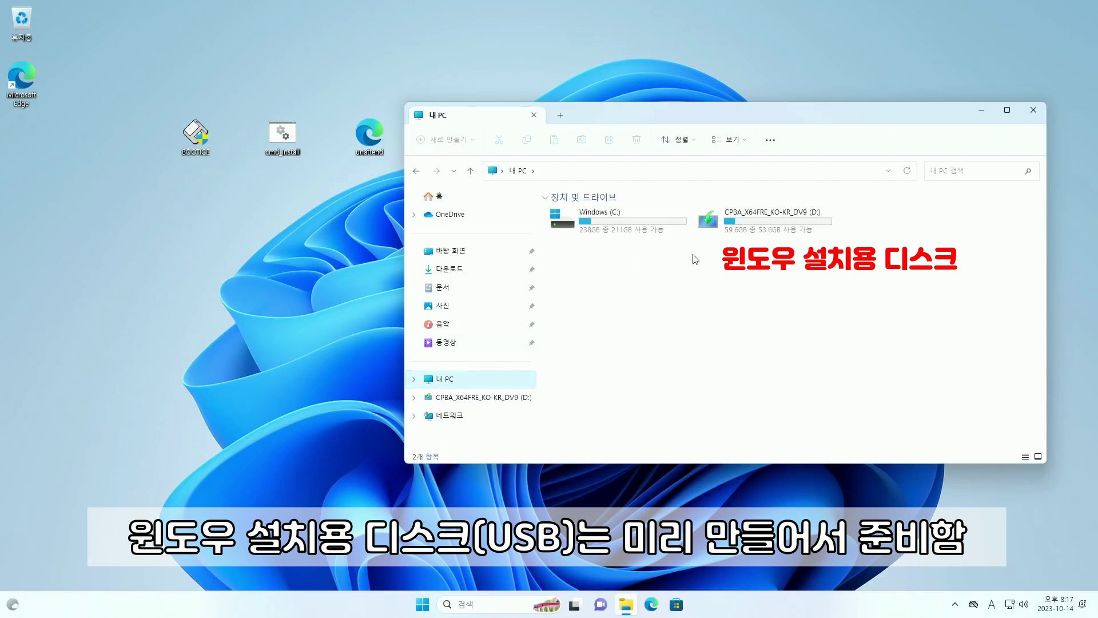
{"action": "double_click", "coordinate": [746, 230]}
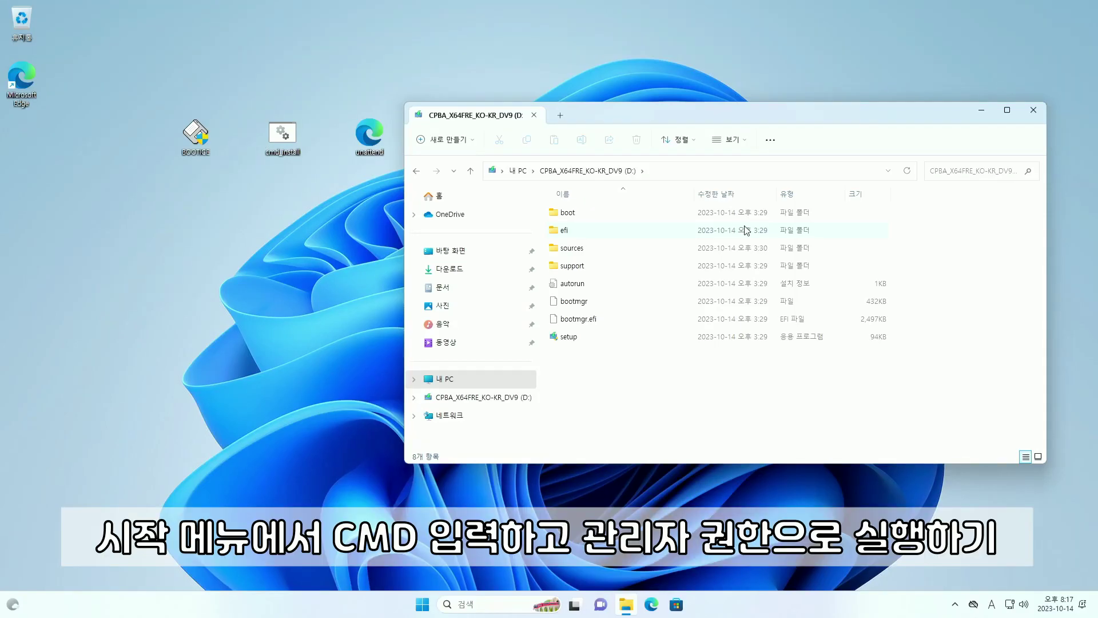
Find cmd, run Command Prompt as administrator with permission granted, and move its window toward the middle of the desktop
{"action": "left_click", "coordinate": [421, 606]}
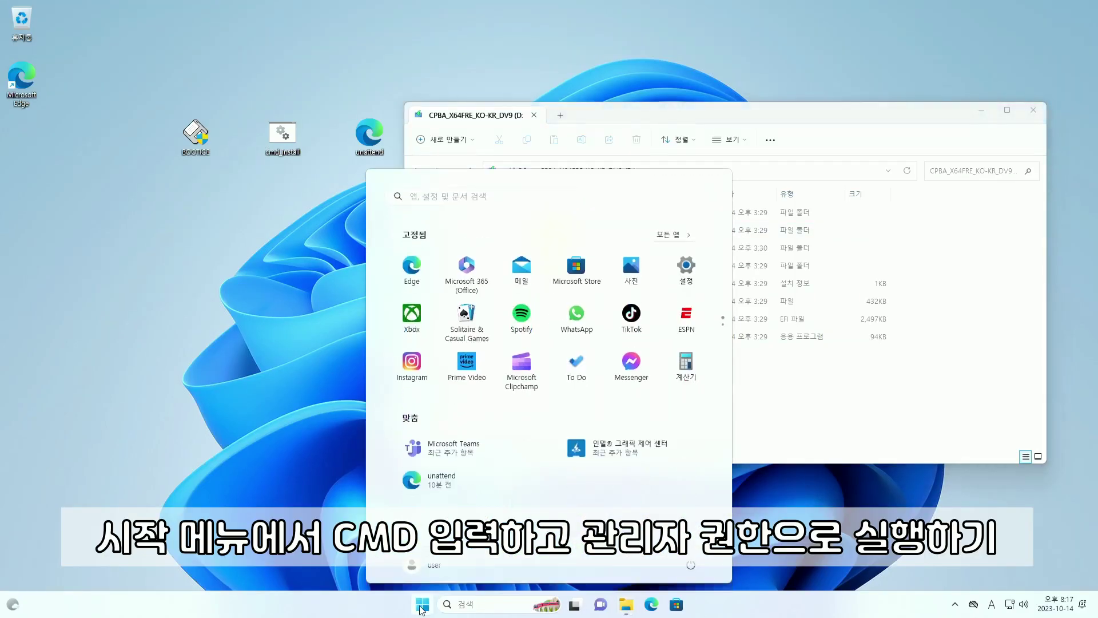
{"action": "type", "text": "cmd"}
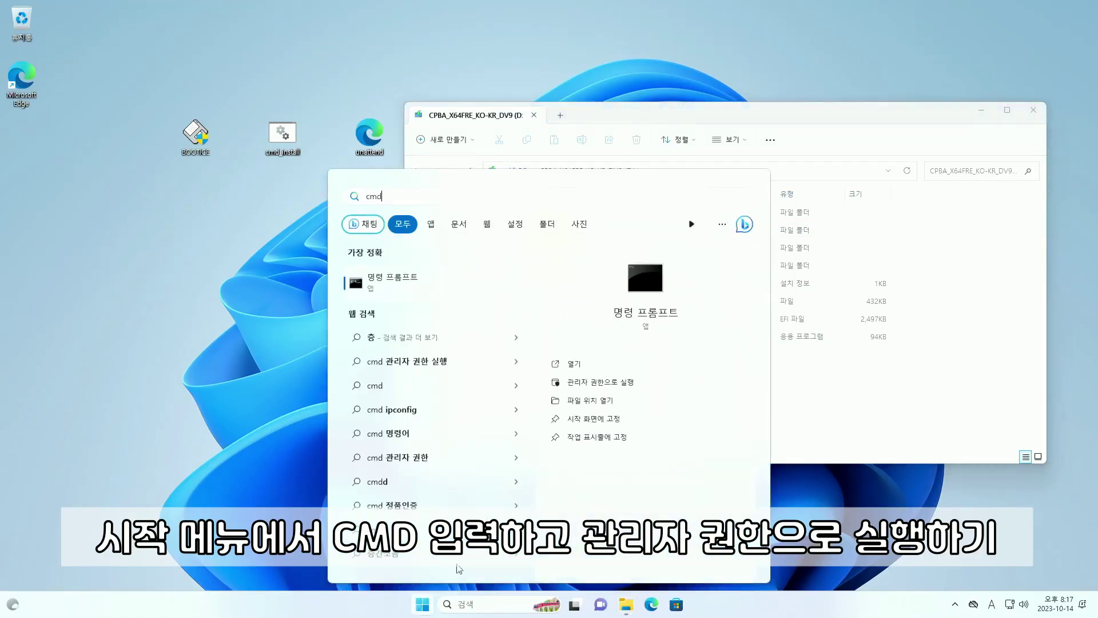
{"action": "left_click", "coordinate": [584, 382]}
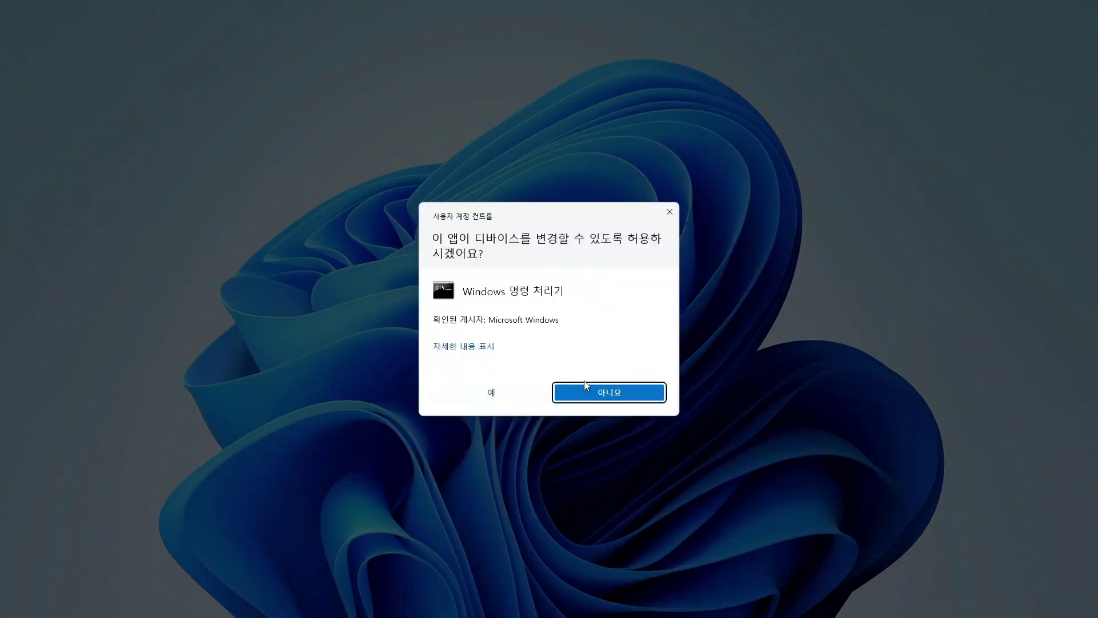
{"action": "left_click", "coordinate": [520, 390]}
{"action": "left_click_drag", "start_coordinate": [446, 133], "coordinate": [609, 205]}
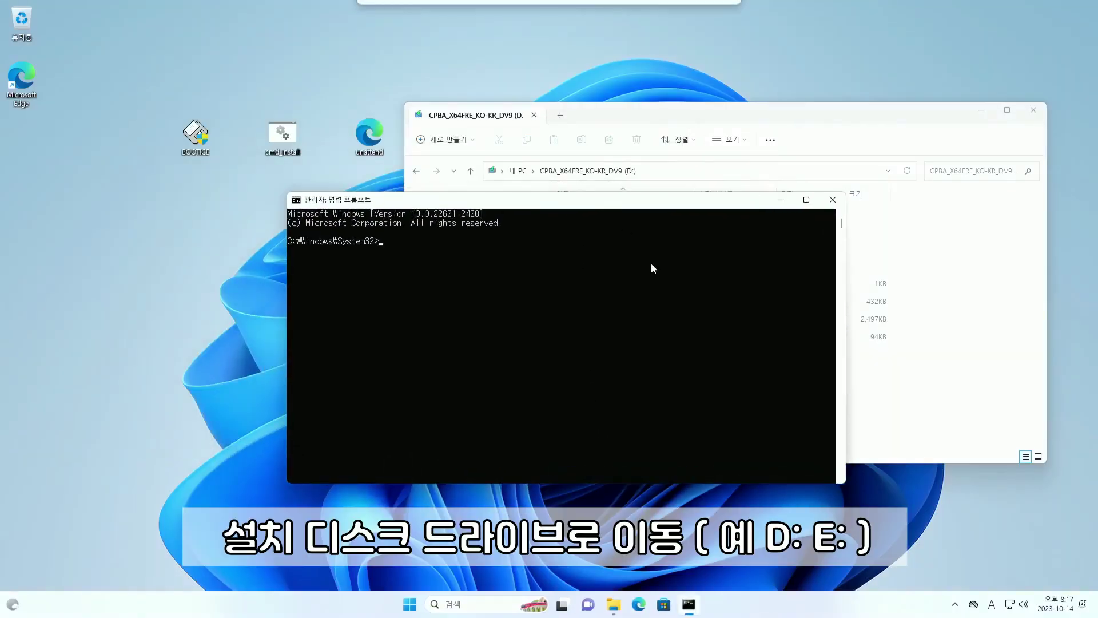
Switch the command line to the D: drive and change into its sources folder
{"action": "type", "text": "d:"}
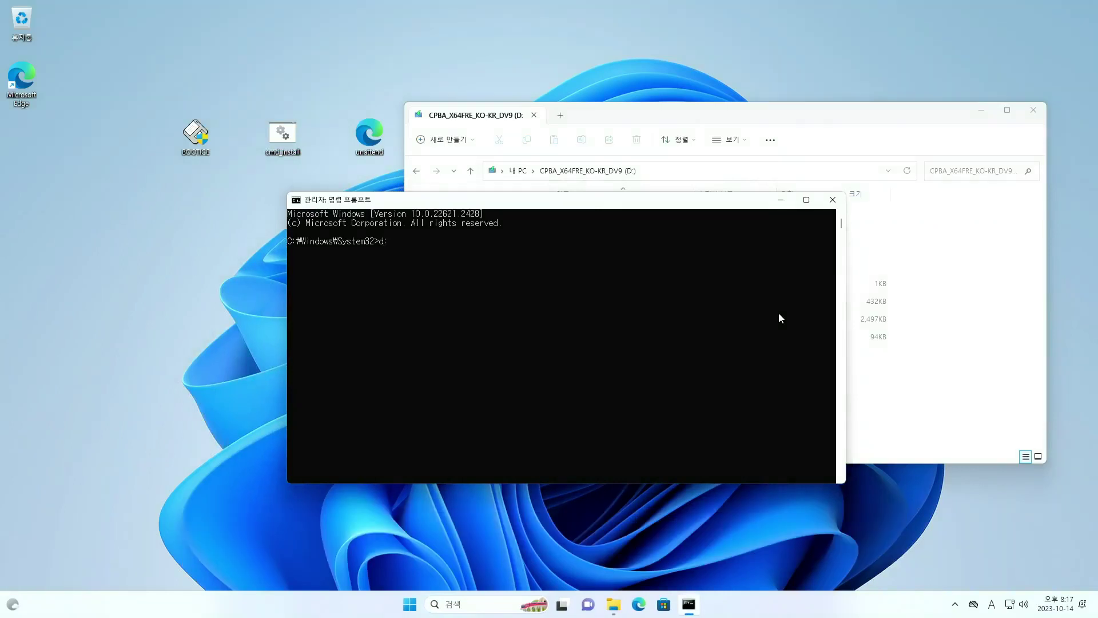
{"action": "key", "text": "Return"}
{"action": "type", "text": "cd sources"}
{"action": "key", "text": "Return"}
Run "dism /get-wiminfo /wimfile:install.wim" to review the edition index numbers, and close Command Prompt
{"action": "type", "text": "dism /get-wiminfo /wimfile:install.wim"}
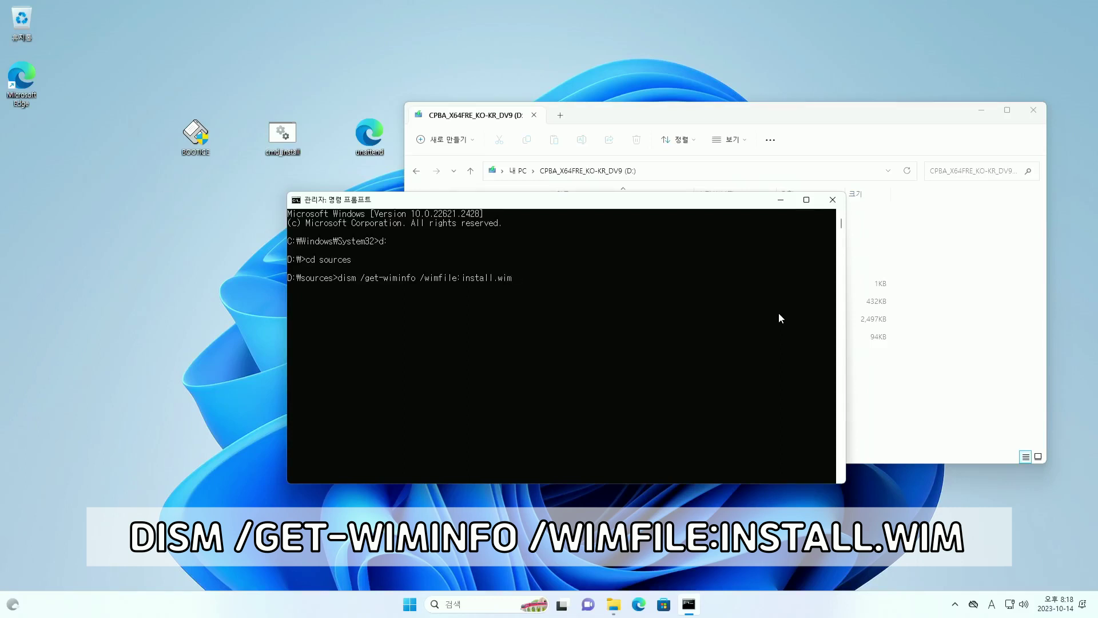
{"action": "key", "text": "Return"}
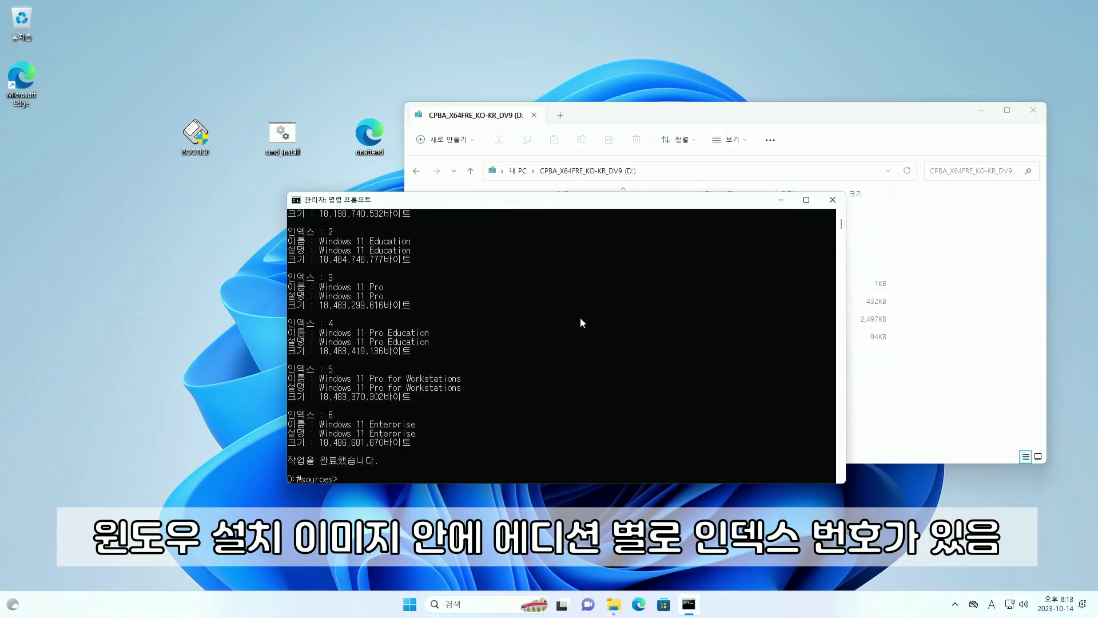
{"action": "scroll", "coordinate": [547, 323], "scroll_direction": "up", "scroll_amount": 2}
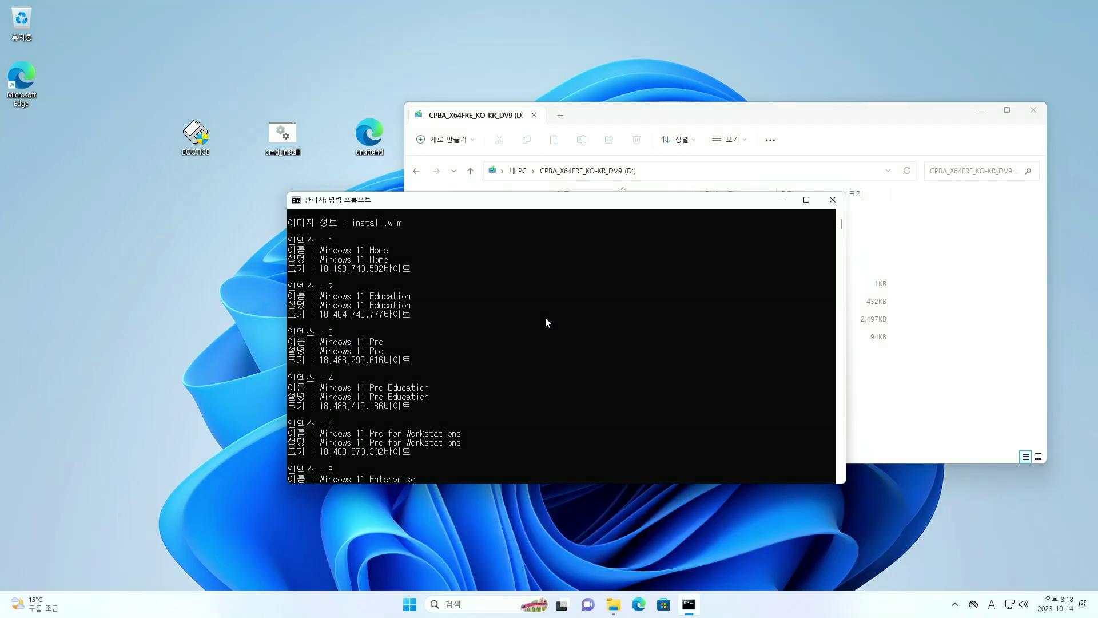
{"action": "right_click", "coordinate": [564, 200]}
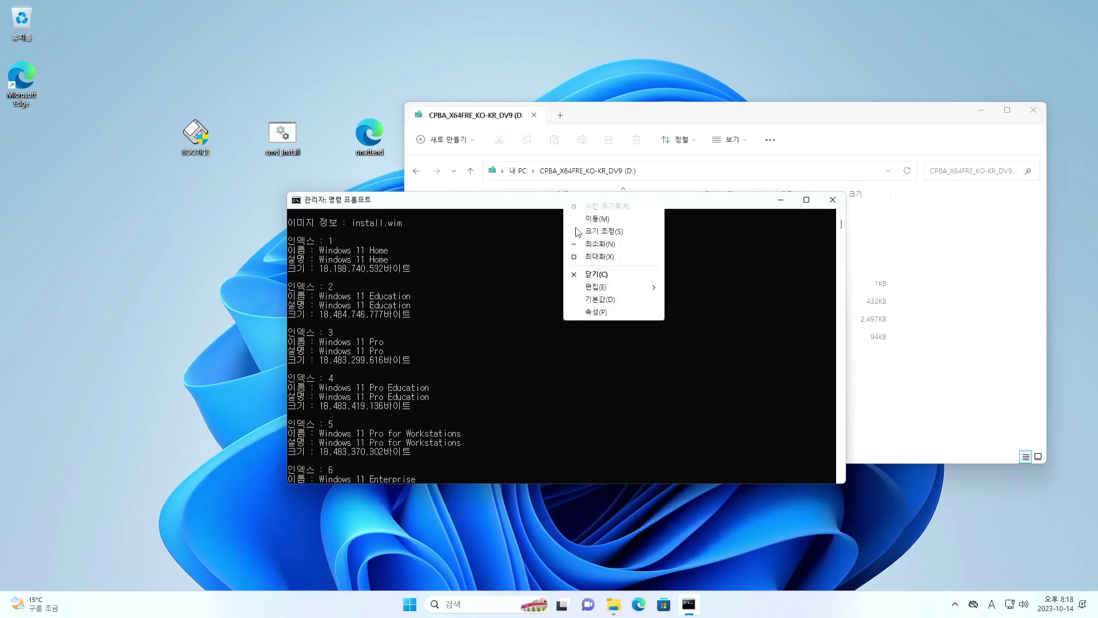
{"action": "left_click", "coordinate": [597, 275]}
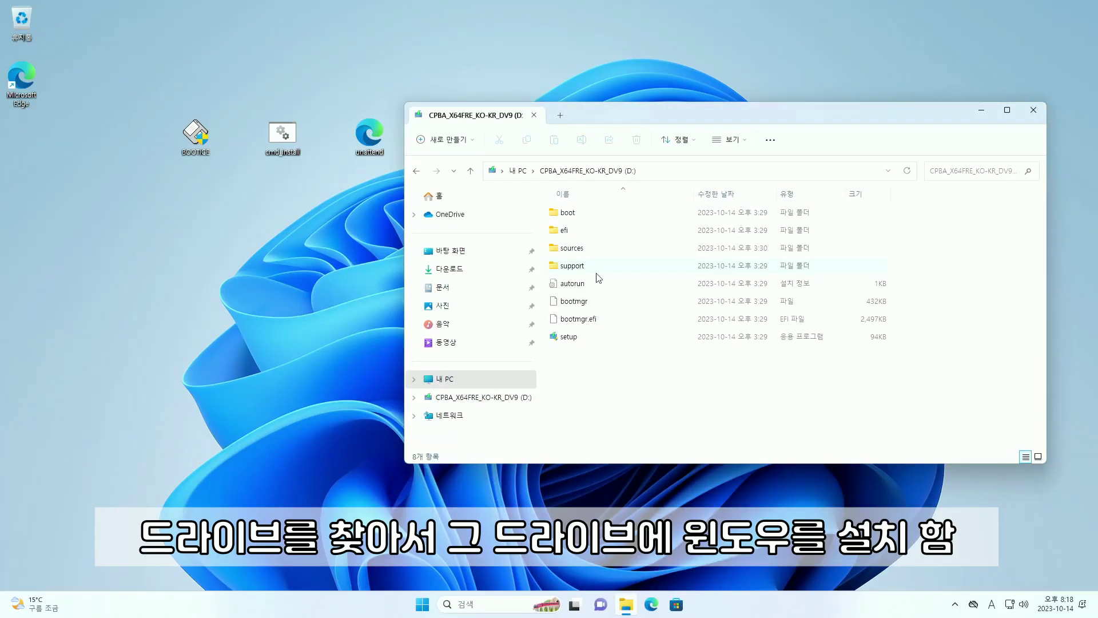
Change the volume label of the C: drive to "install" in its properties, continuing with administrator rights
{"action": "left_click", "coordinate": [478, 379]}
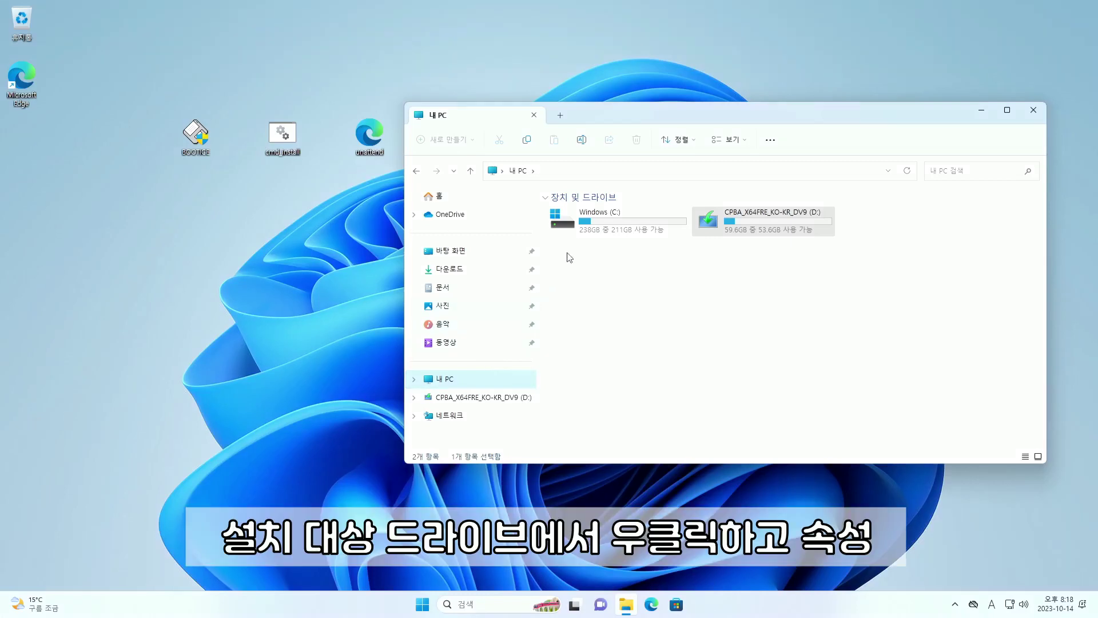
{"action": "right_click", "coordinate": [599, 222]}
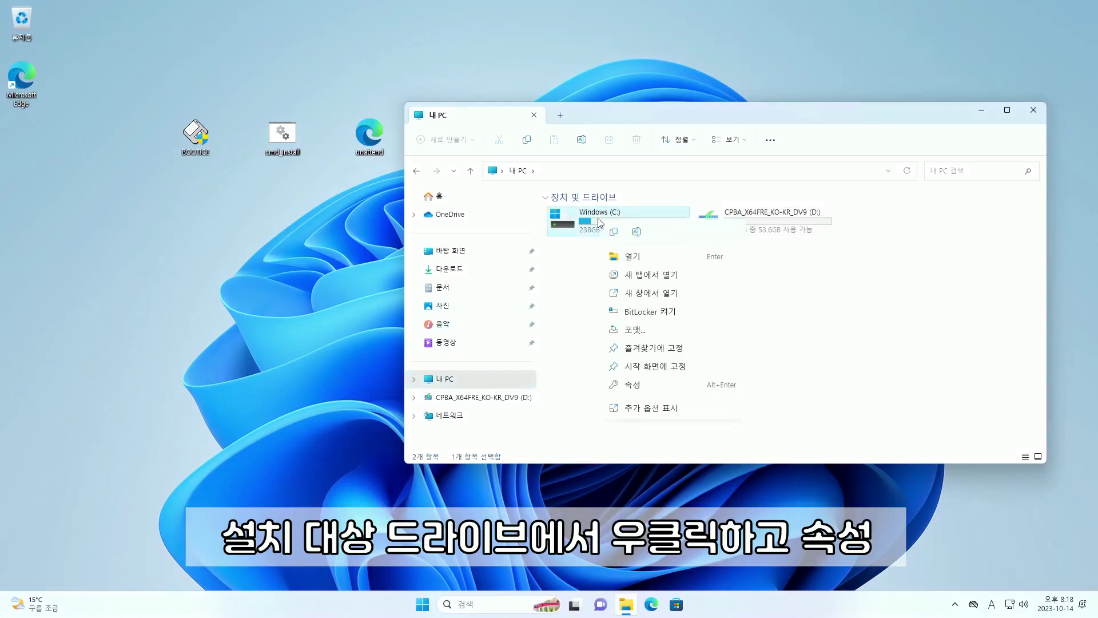
{"action": "left_click", "coordinate": [637, 387]}
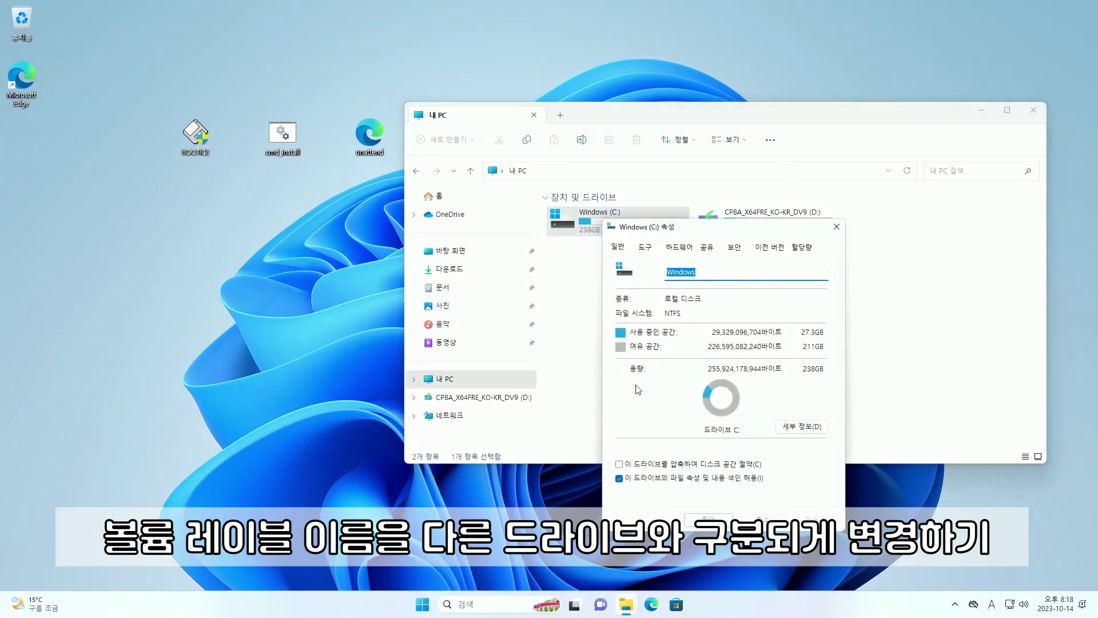
{"action": "type", "text": "install"}
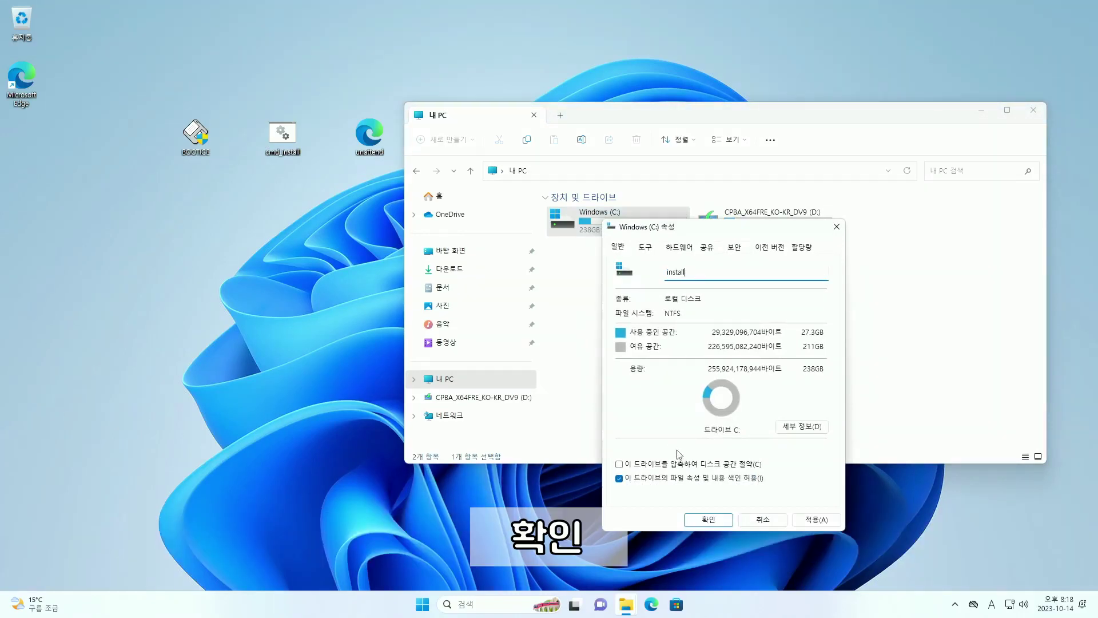
{"action": "left_click", "coordinate": [708, 519]}
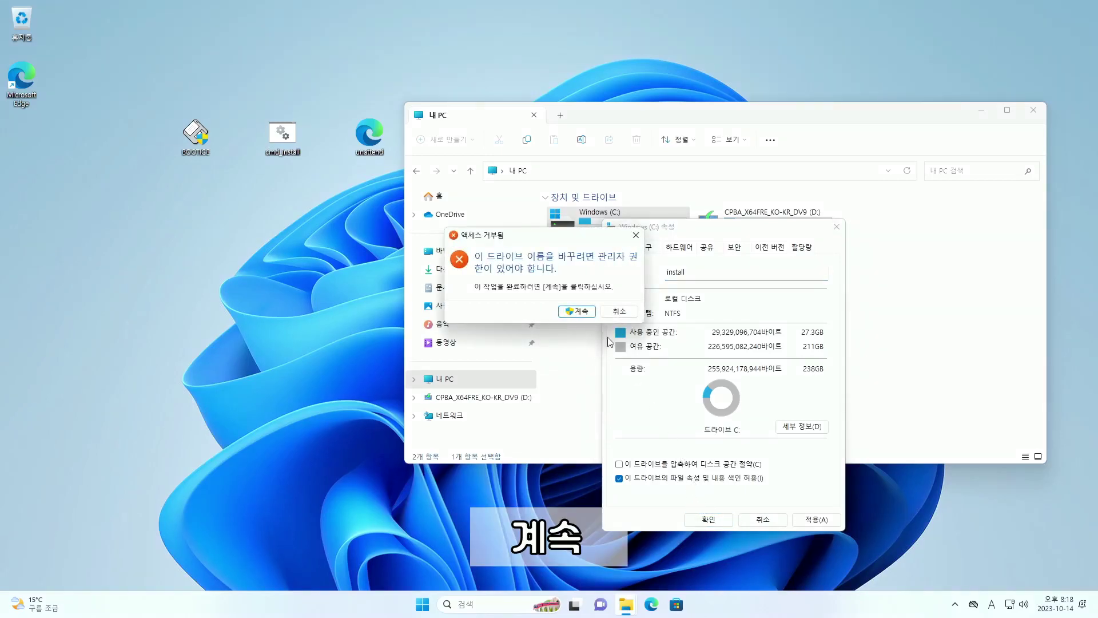
{"action": "left_click", "coordinate": [585, 313]}
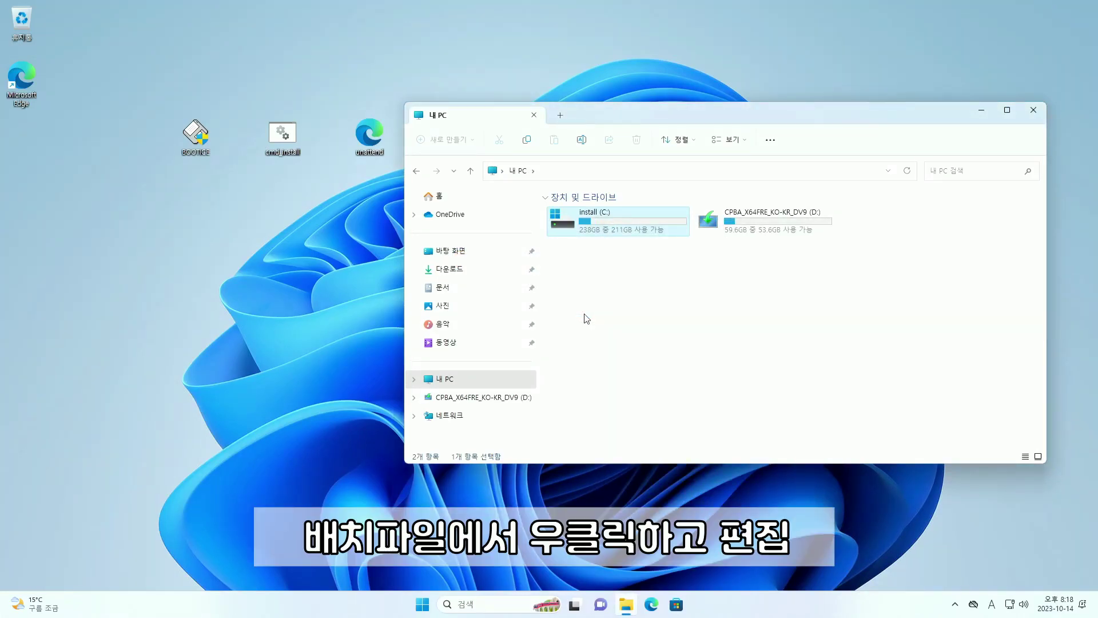
Open the cmd_install batch file for editing and set label to install and index to 3
{"action": "right_click", "coordinate": [282, 140]}
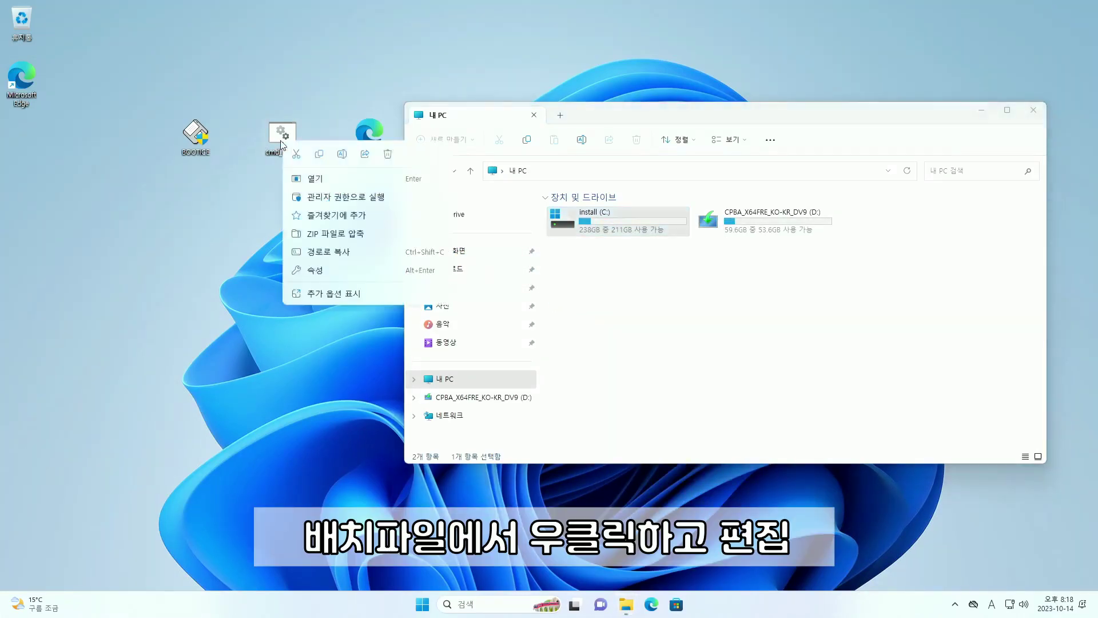
{"action": "left_click", "coordinate": [337, 294]}
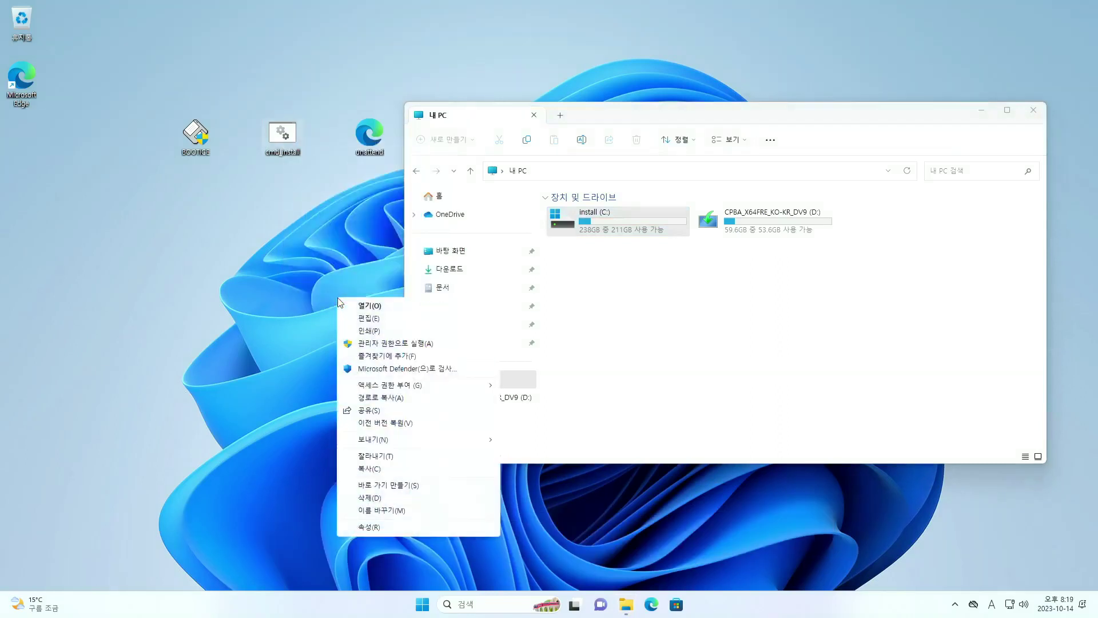
{"action": "left_click", "coordinate": [379, 322]}
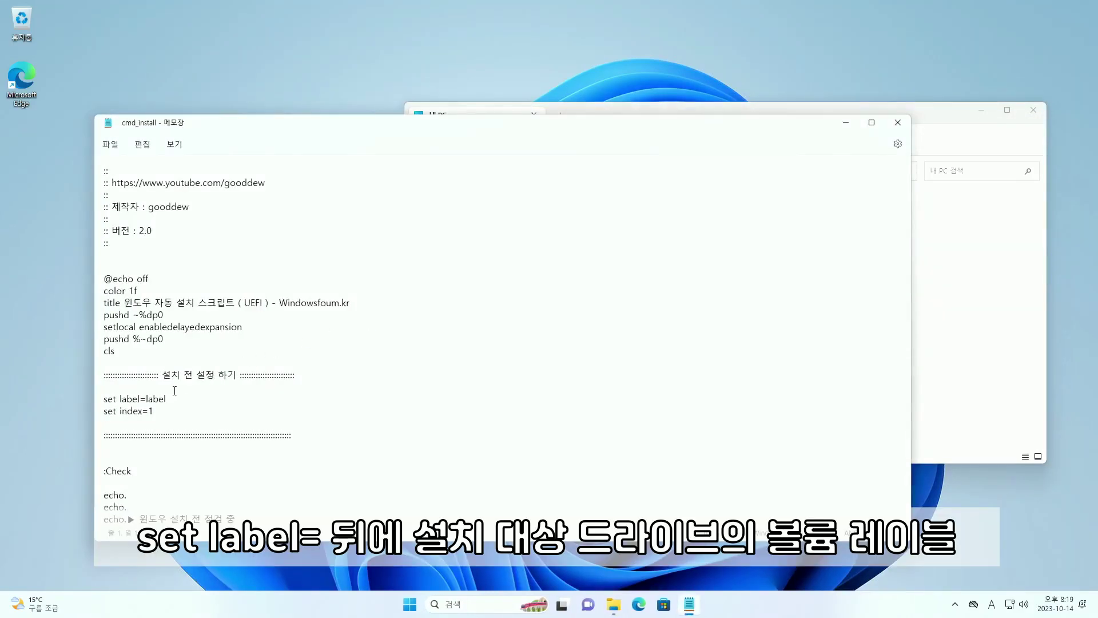
{"action": "double_click", "coordinate": [156, 399]}
{"action": "type", "text": "install"}
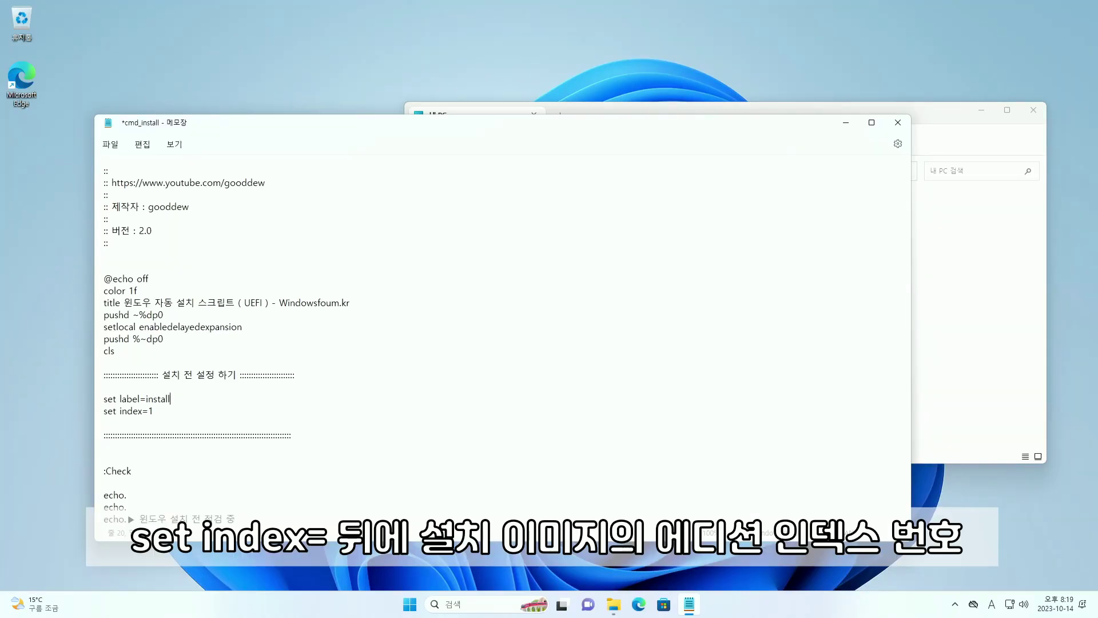
{"action": "double_click", "coordinate": [151, 411]}
{"action": "type", "text": "3"}
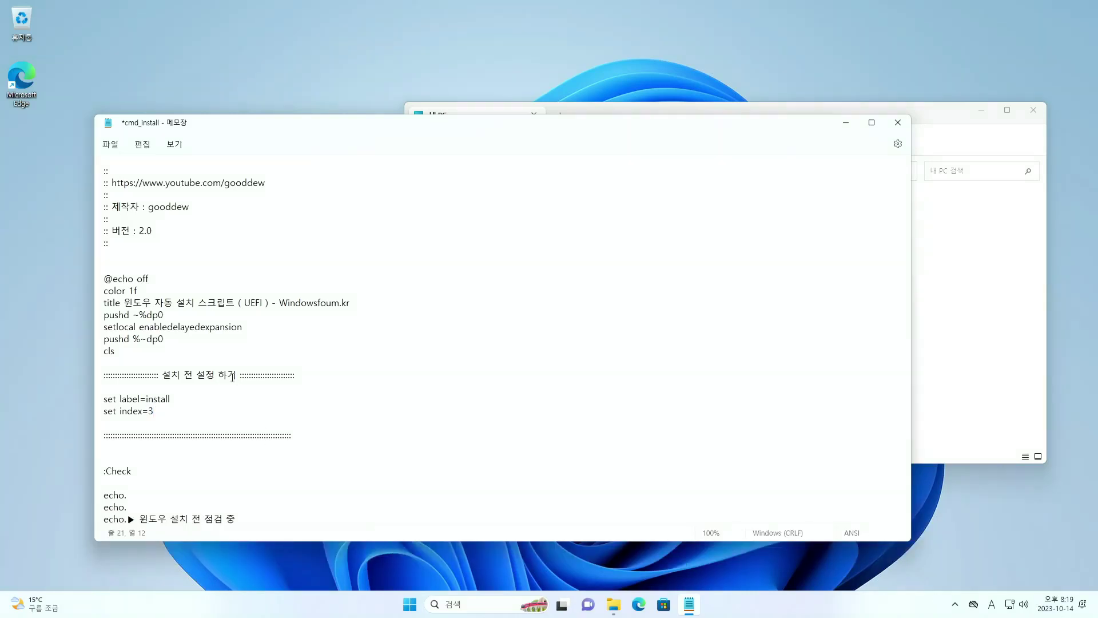
Save the edited cmd_install batch file and close Notepad
{"action": "key", "text": "alt+f"}
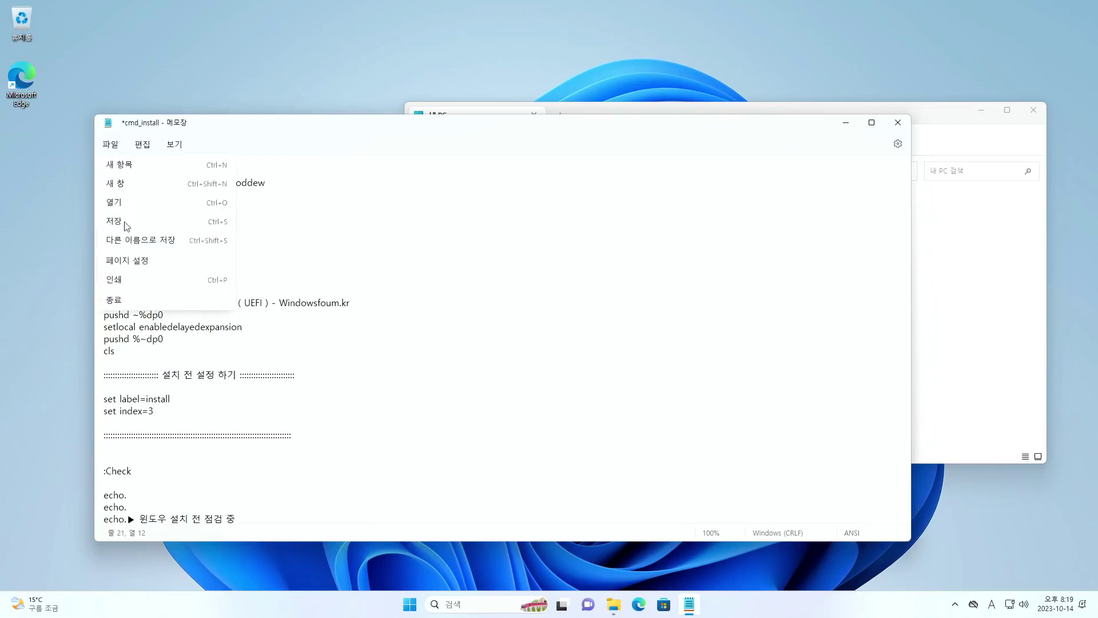
{"action": "left_click", "coordinate": [126, 222]}
{"action": "right_click", "coordinate": [284, 127]}
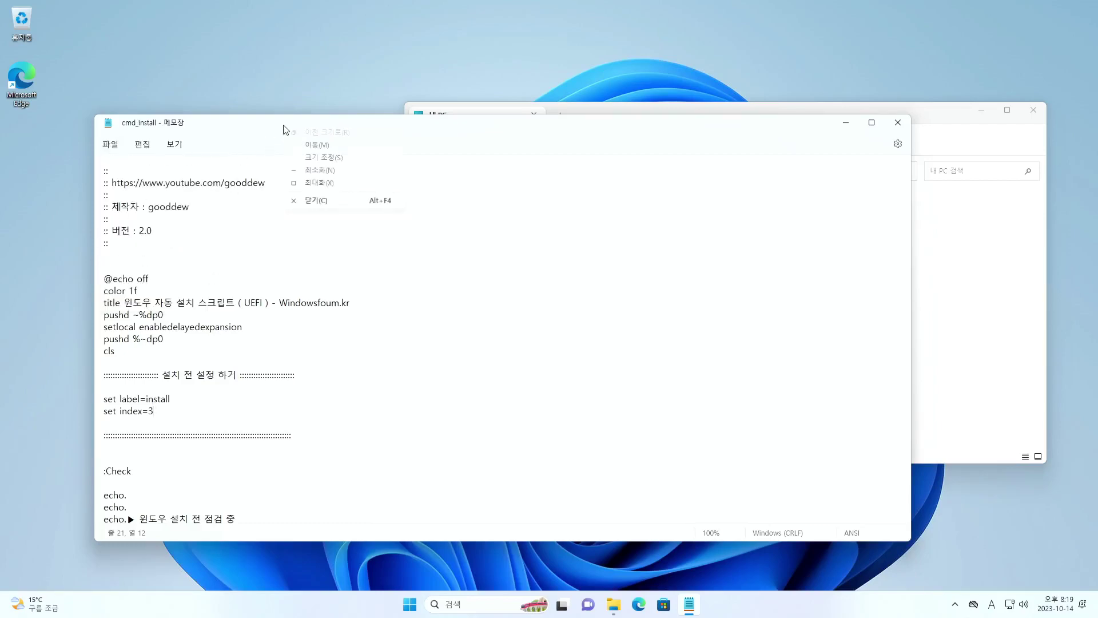
{"action": "left_click", "coordinate": [318, 200]}
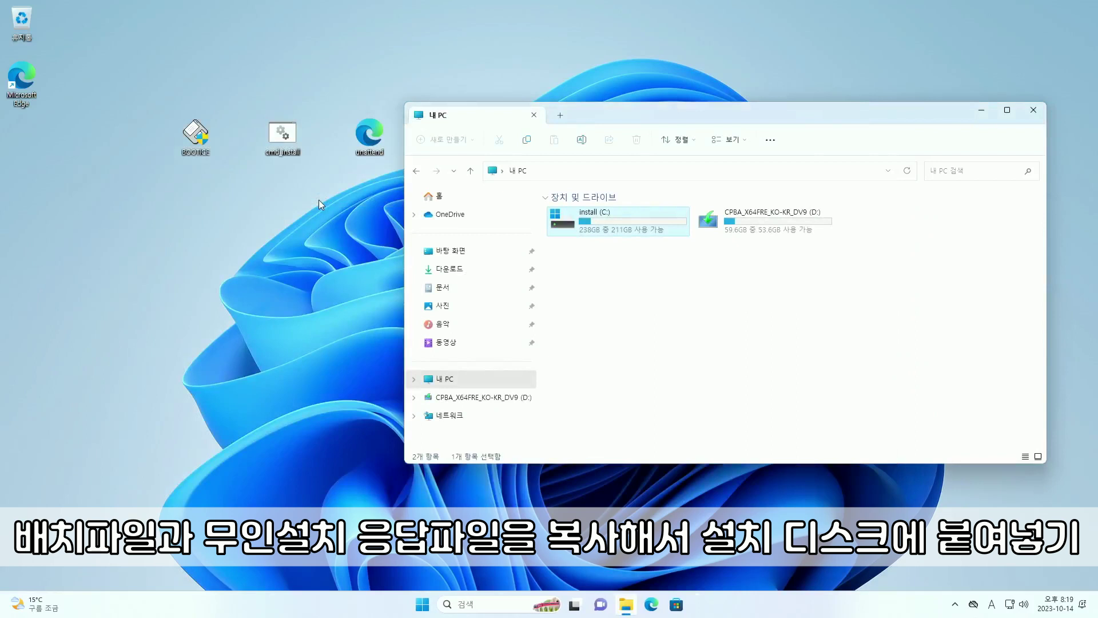
Copy the cmd_install and unattend files from the desktop to the root of the D: installation disk
{"action": "left_click_drag", "start_coordinate": [385, 181], "coordinate": [292, 133]}
{"action": "right_click", "coordinate": [292, 132]}
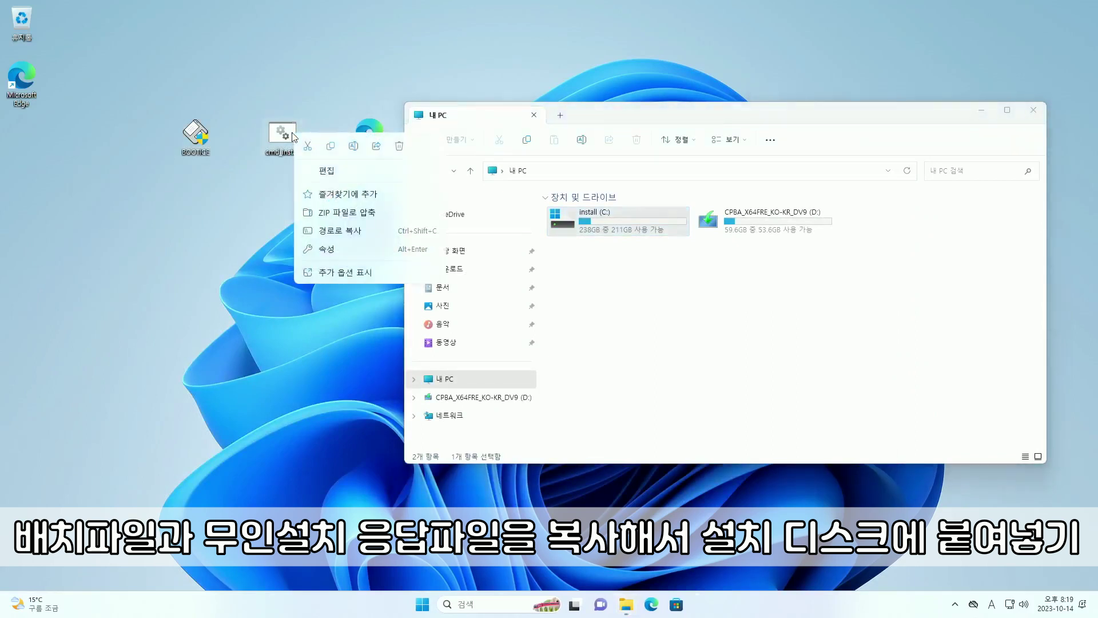
{"action": "left_click", "coordinate": [329, 147]}
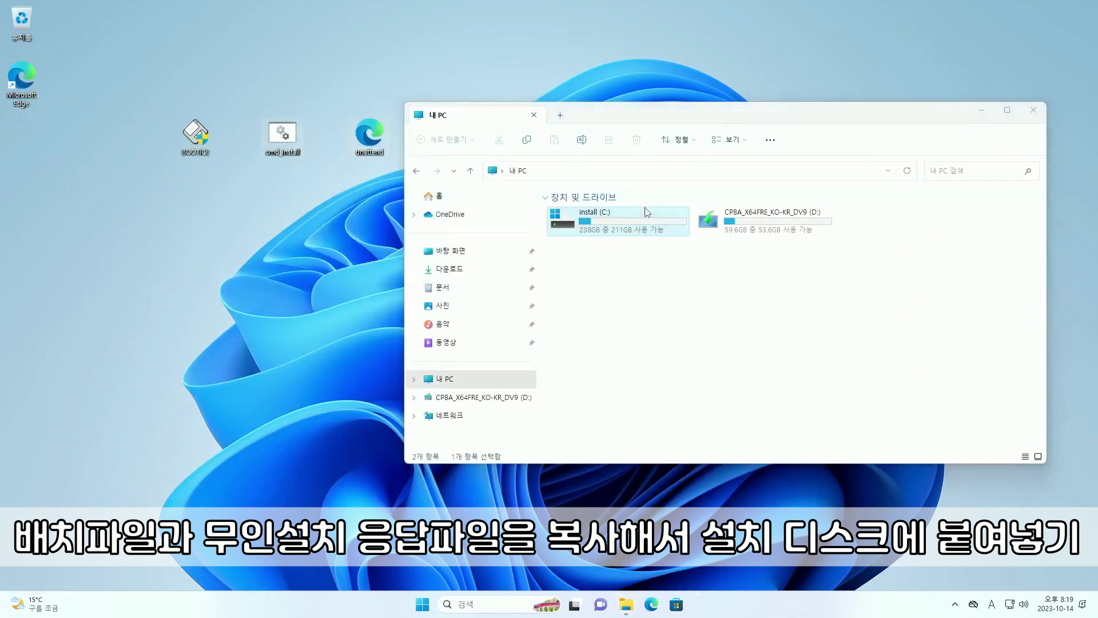
{"action": "left_click", "coordinate": [777, 223]}
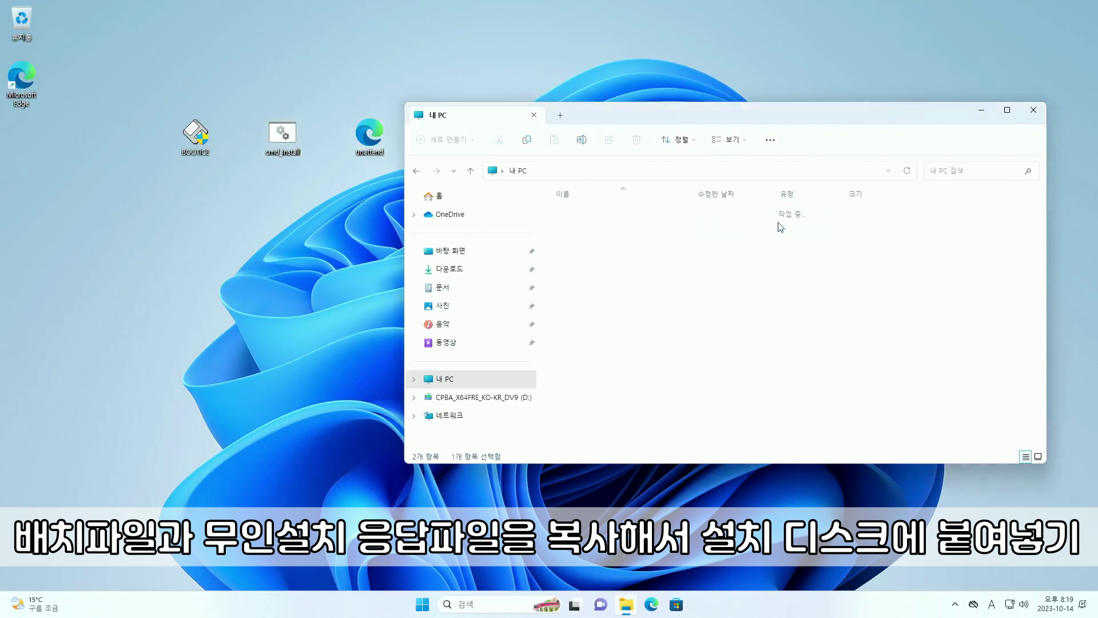
{"action": "right_click", "coordinate": [639, 372]}
{"action": "left_click", "coordinate": [651, 379]}
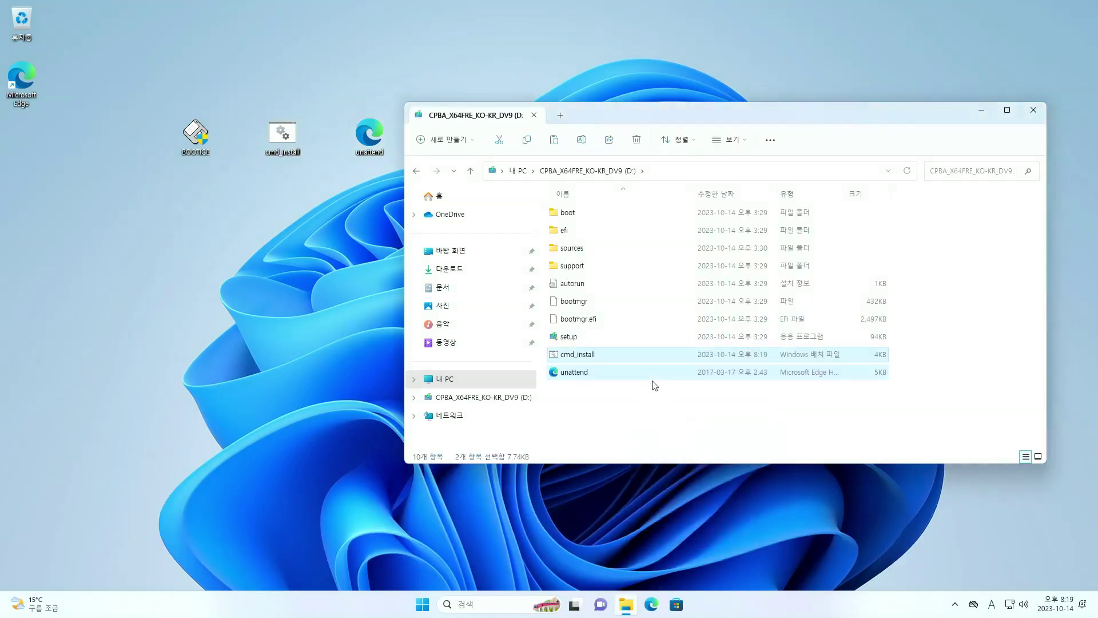
Launch BOOTICE with permission granted and open partition management for disk HD1: SAMSUNG 470 Series SSD (59.6 GB, D:)
{"action": "double_click", "coordinate": [194, 143]}
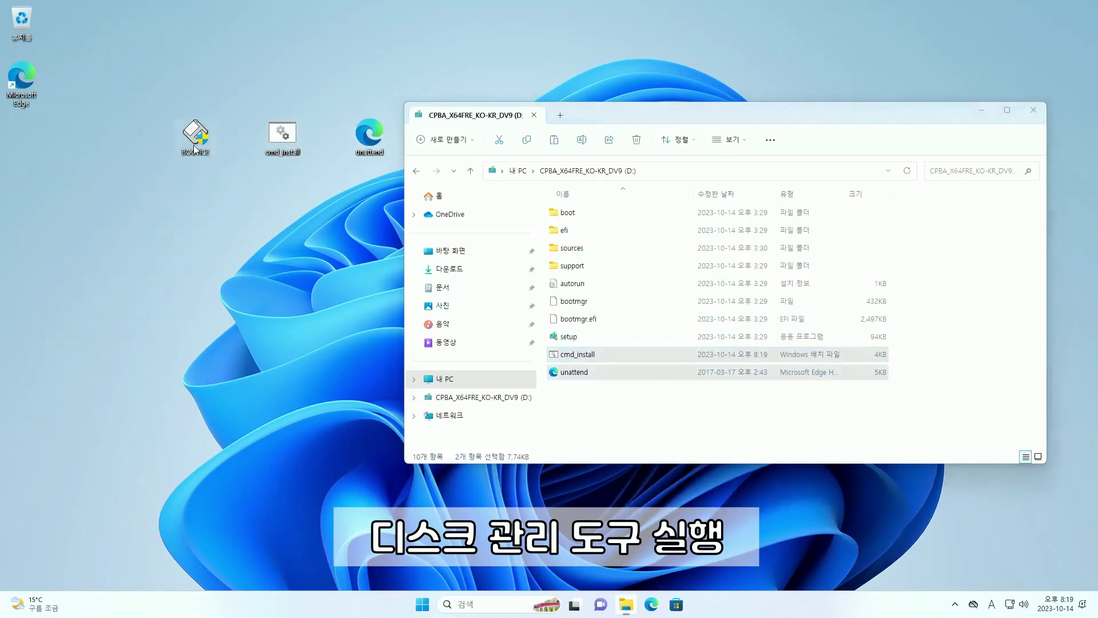
{"action": "left_click", "coordinate": [492, 393]}
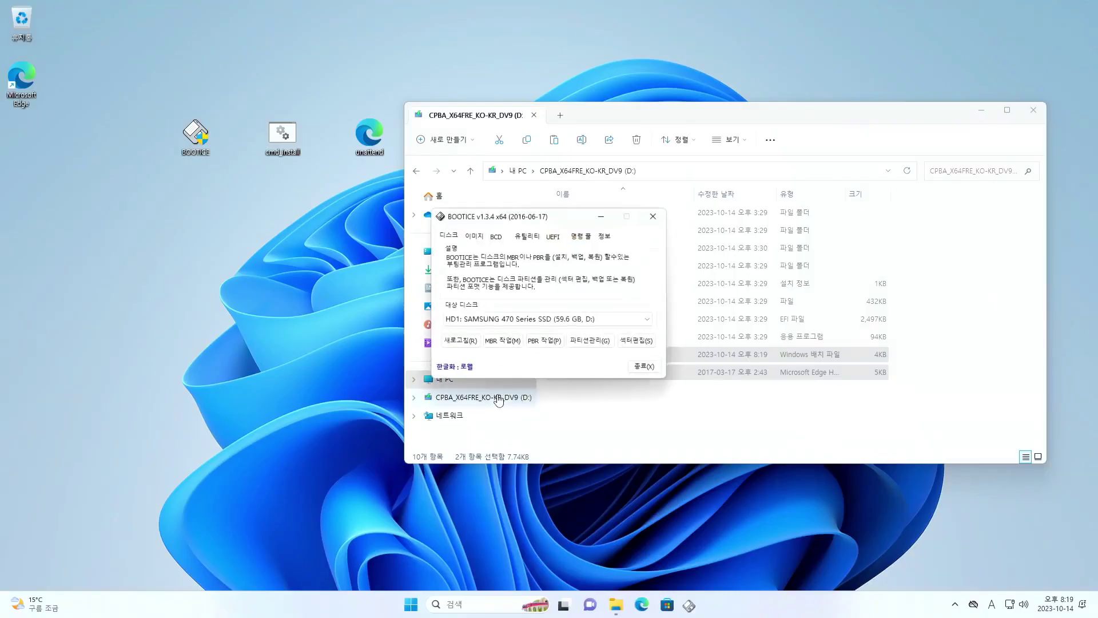
{"action": "left_click", "coordinate": [560, 320]}
{"action": "left_click", "coordinate": [560, 341]}
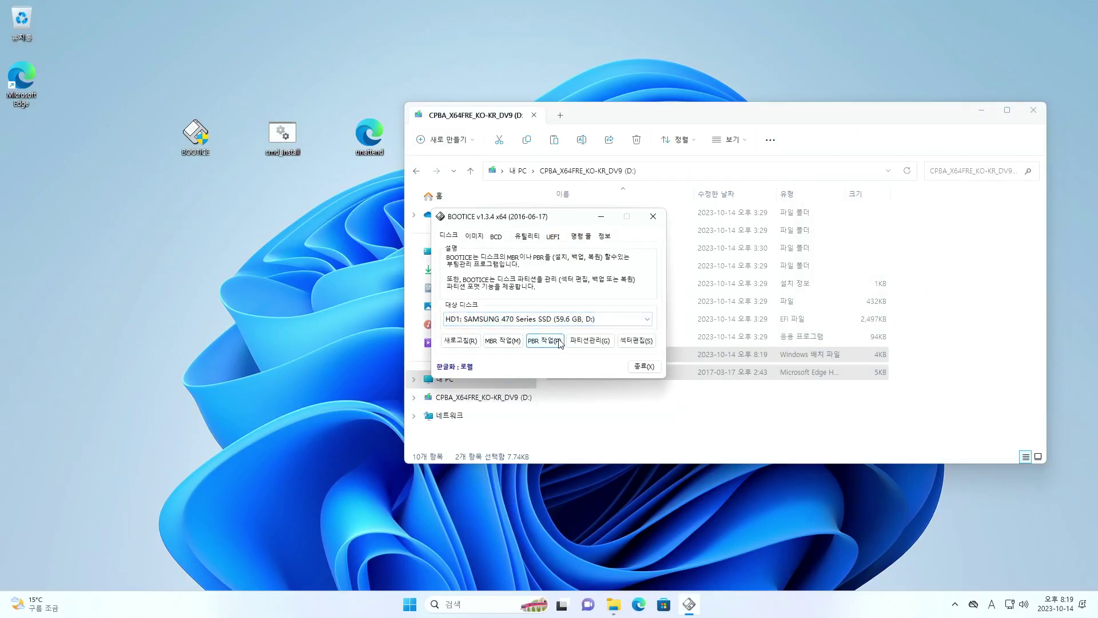
{"action": "left_click", "coordinate": [591, 340]}
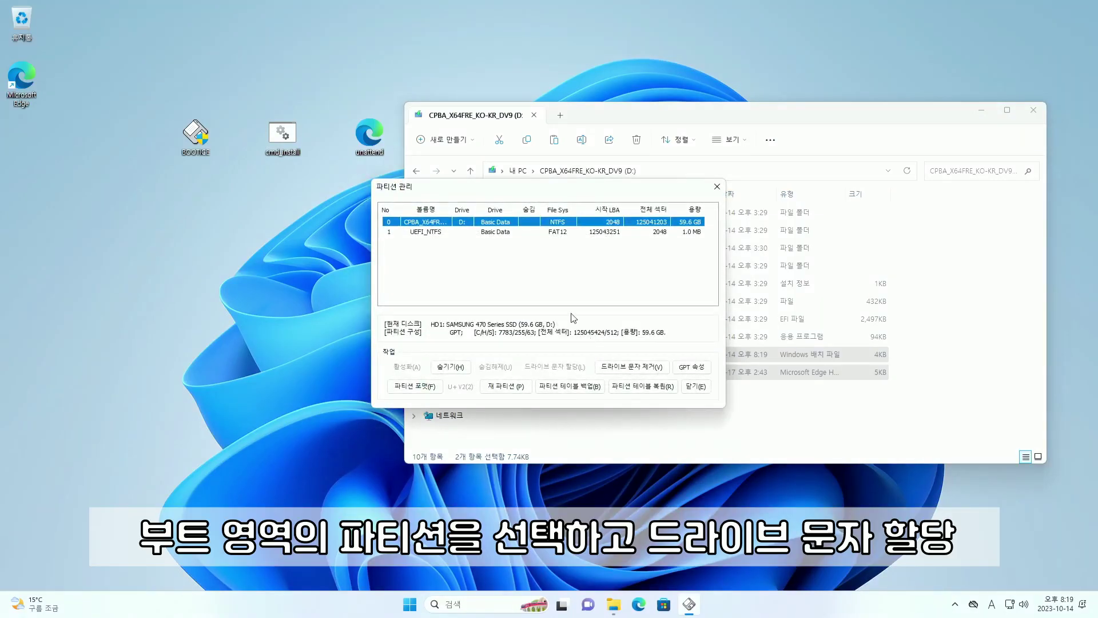
Assign drive letter E: to the UEFI_NTFS partition and close partition management
{"action": "left_click", "coordinate": [465, 232]}
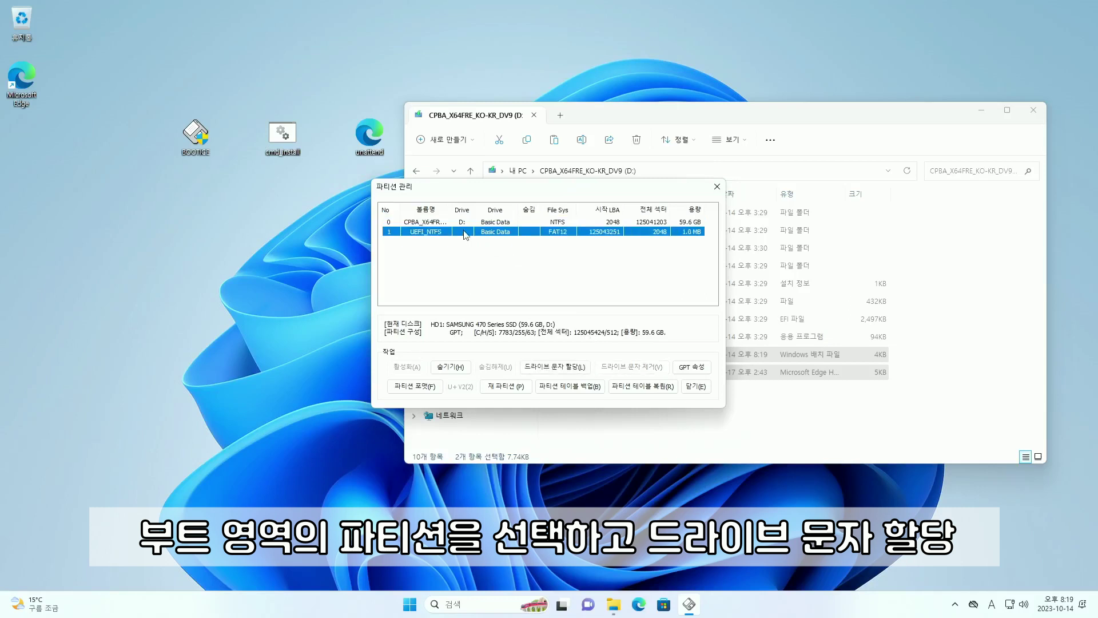
{"action": "left_click", "coordinate": [558, 369]}
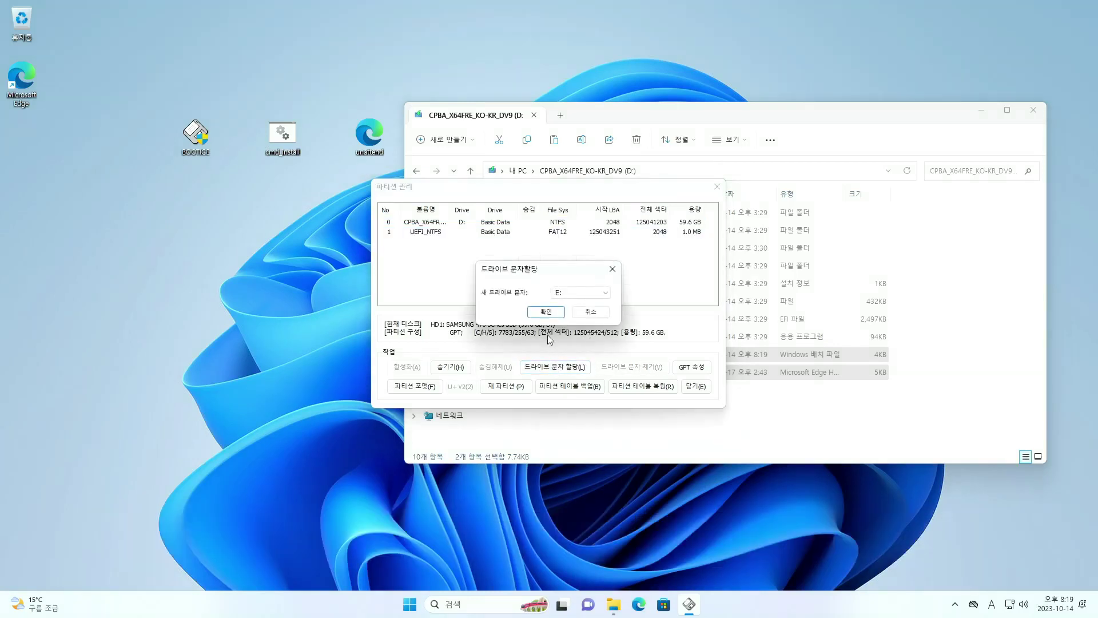
{"action": "left_click", "coordinate": [546, 312]}
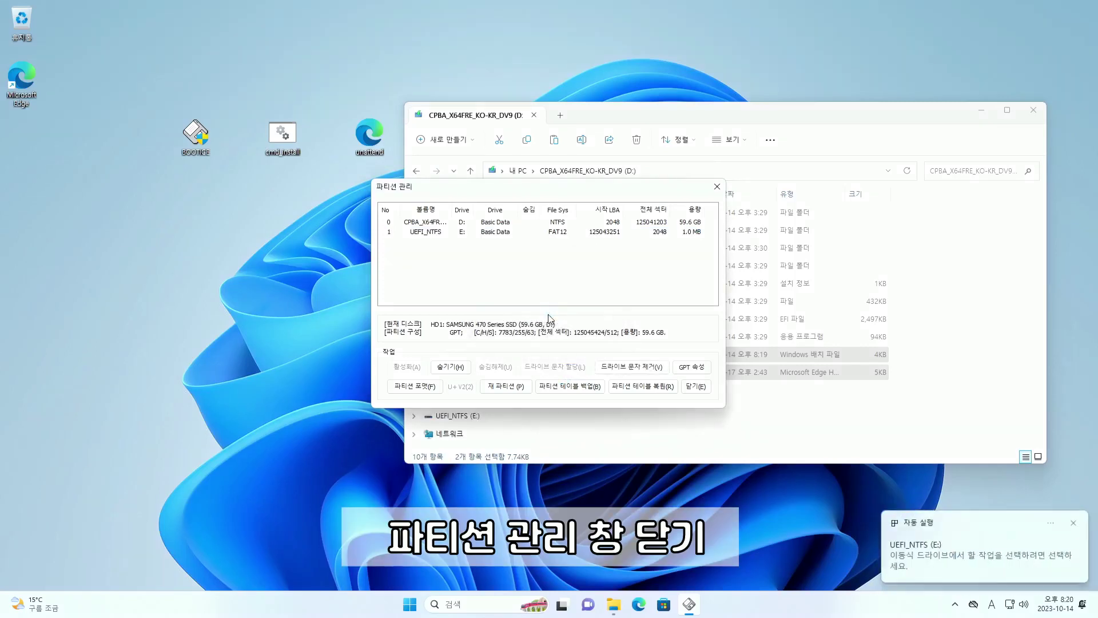
{"action": "left_click", "coordinate": [696, 386]}
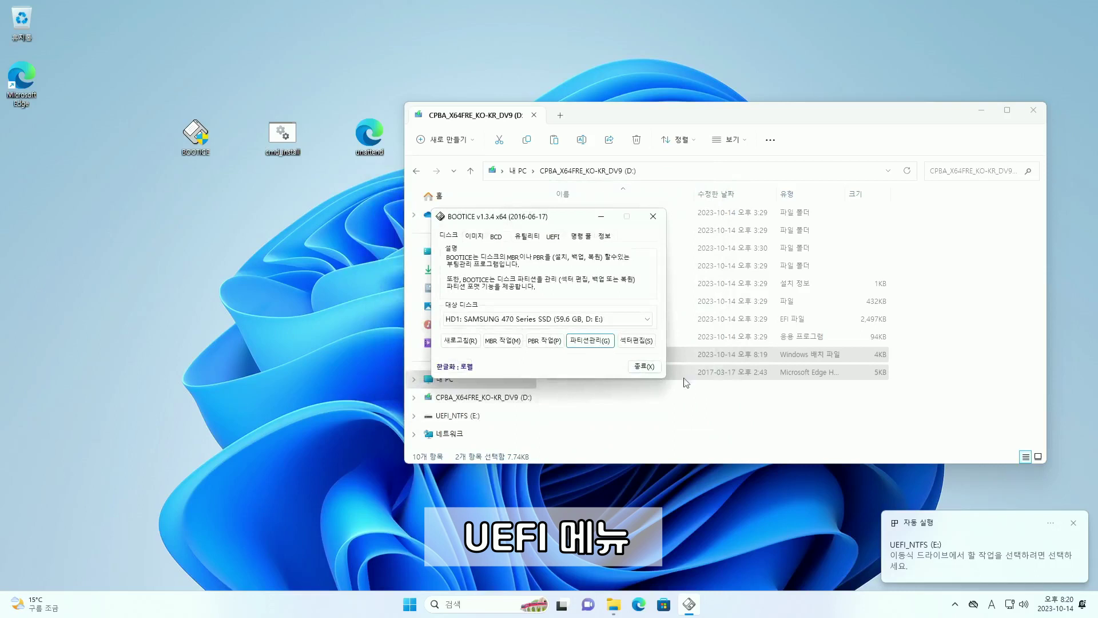
Edit the first Windows Boot Manager UEFI entry to use disk HD1: SAMSUNG 470 Series SSD and partition GPT1 (FAT12, UEFI_NTFS)
{"action": "left_click", "coordinate": [557, 237]}
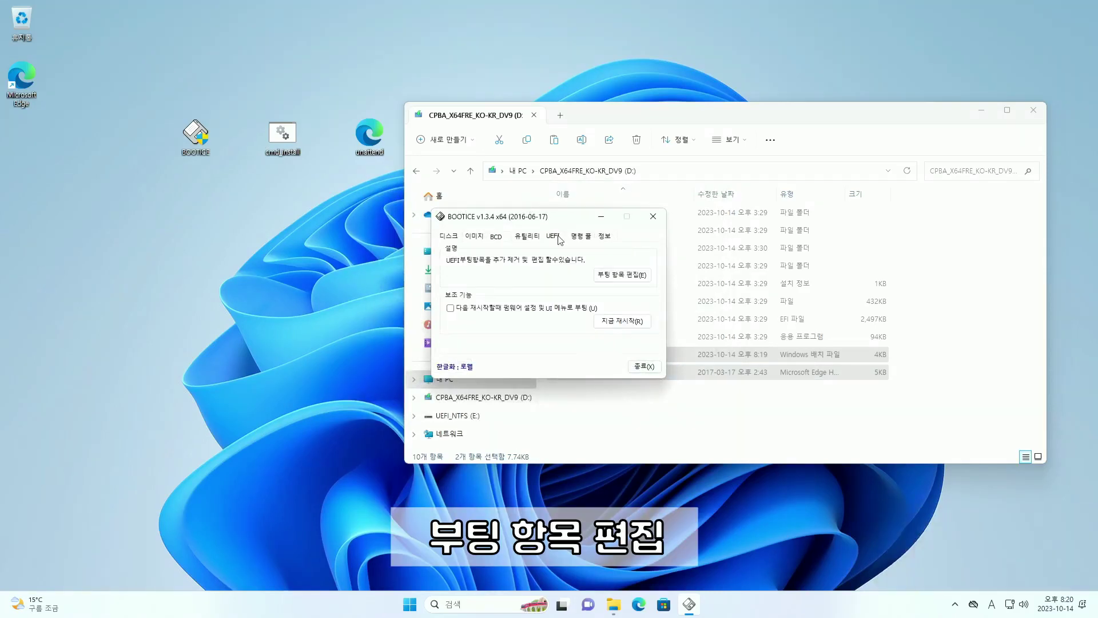
{"action": "left_click", "coordinate": [621, 274]}
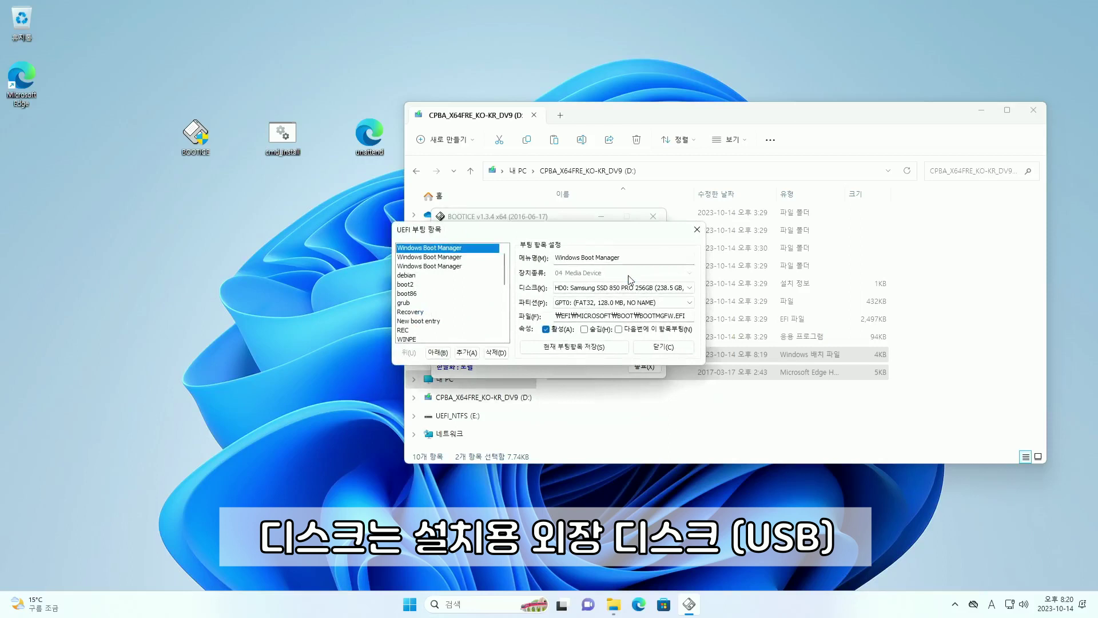
{"action": "left_click", "coordinate": [647, 288]}
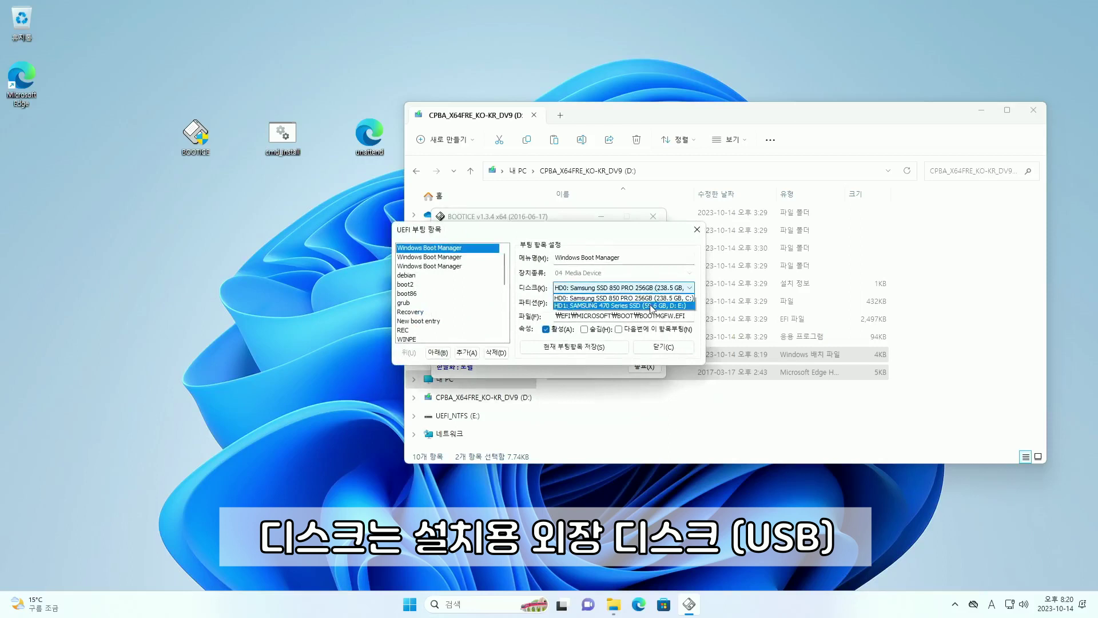
{"action": "left_click", "coordinate": [656, 306]}
{"action": "left_click", "coordinate": [673, 303]}
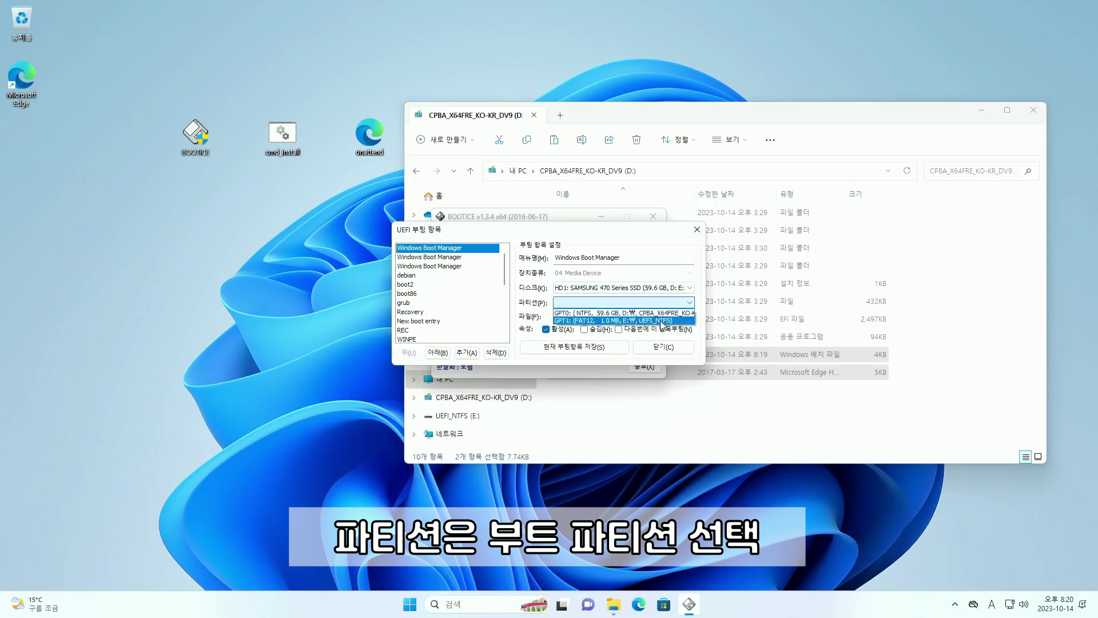
{"action": "left_click", "coordinate": [657, 322]}
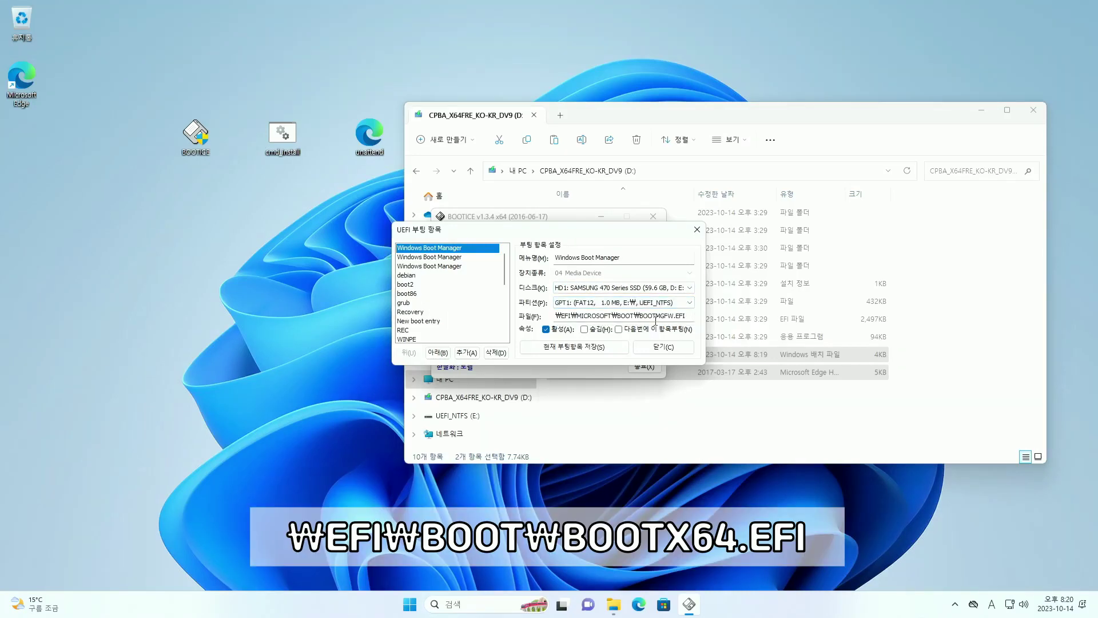
Set the boot entry's file to \EFI\BOOT\BOOTX64.EFI and enable booting this entry next time
{"action": "double_click", "coordinate": [676, 318]}
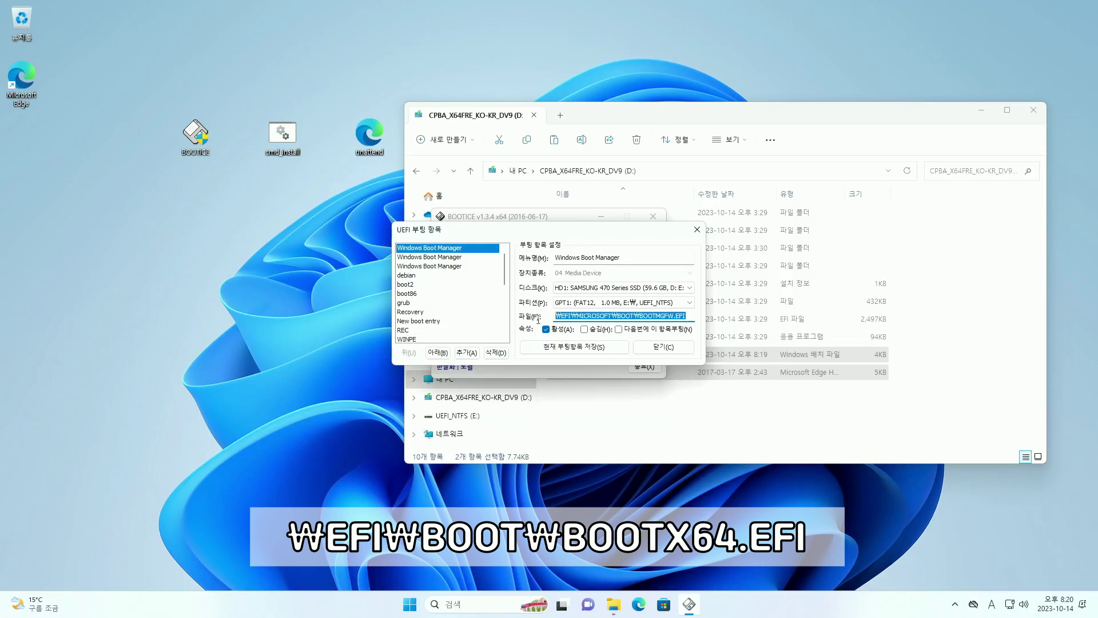
{"action": "key", "text": "ctrl+v"}
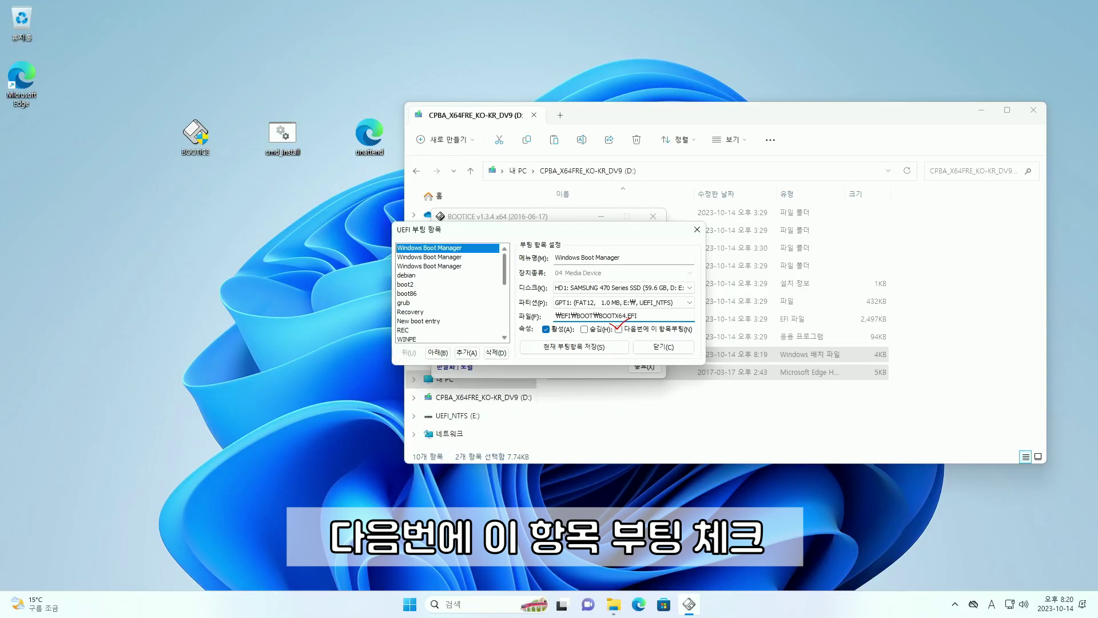
{"action": "left_click", "coordinate": [618, 329]}
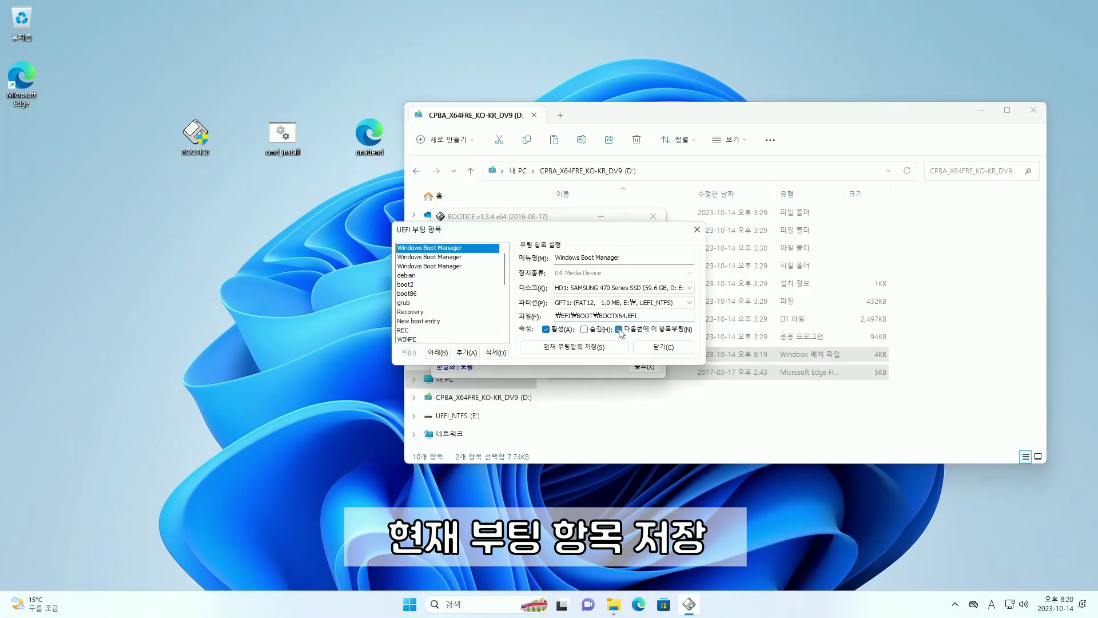
Save the current UEFI boot entry, close the entry editor and restart the computer immediately
{"action": "left_click", "coordinate": [575, 347]}
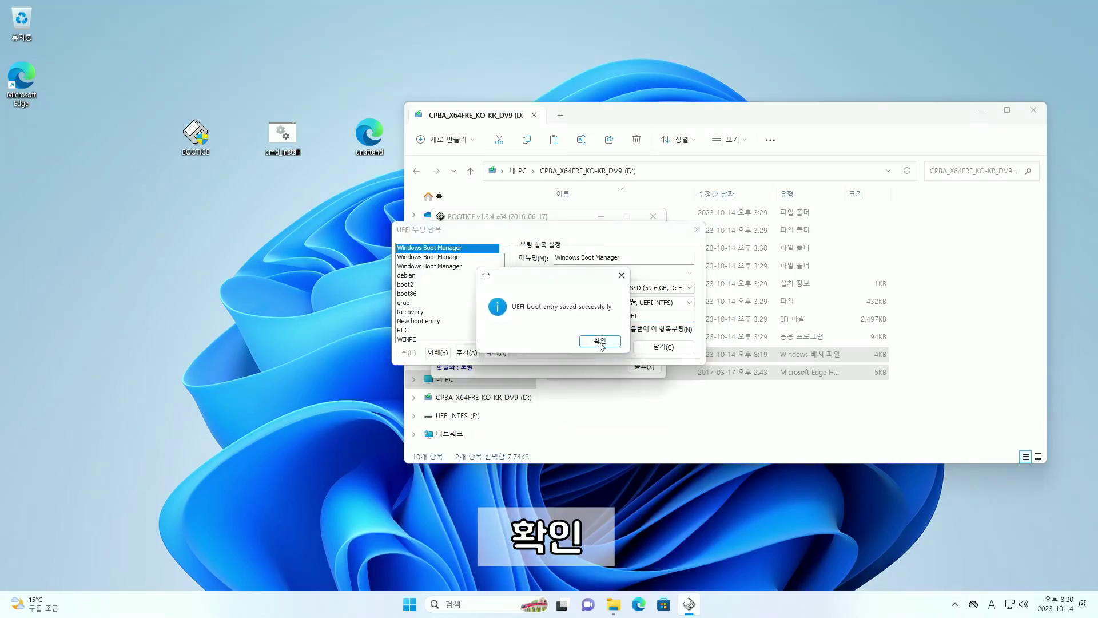
{"action": "left_click", "coordinate": [599, 341]}
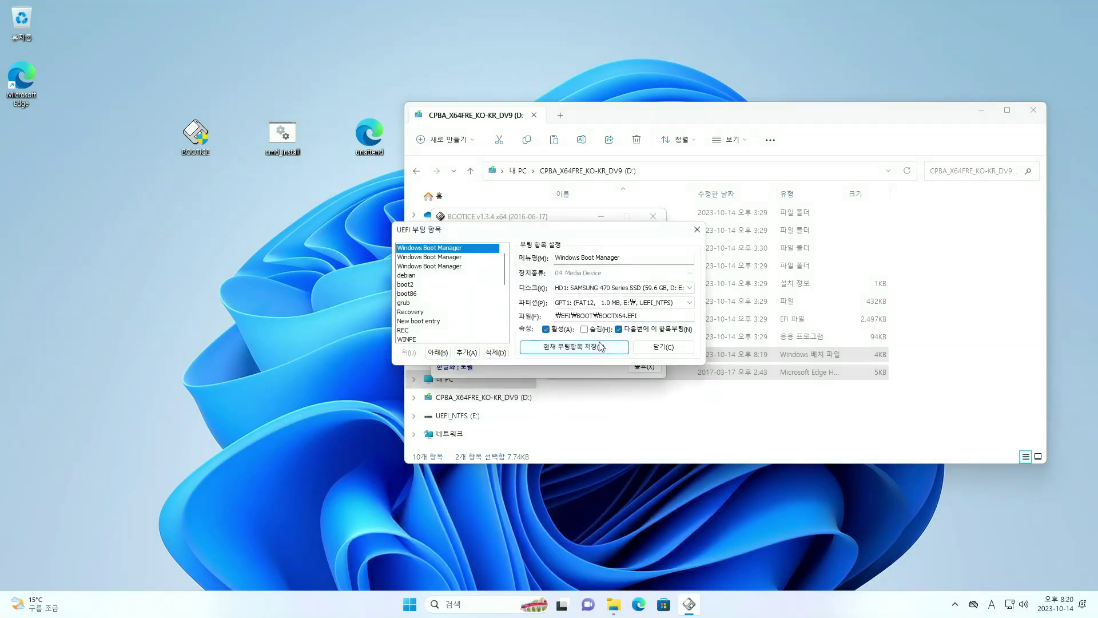
{"action": "left_click", "coordinate": [667, 350]}
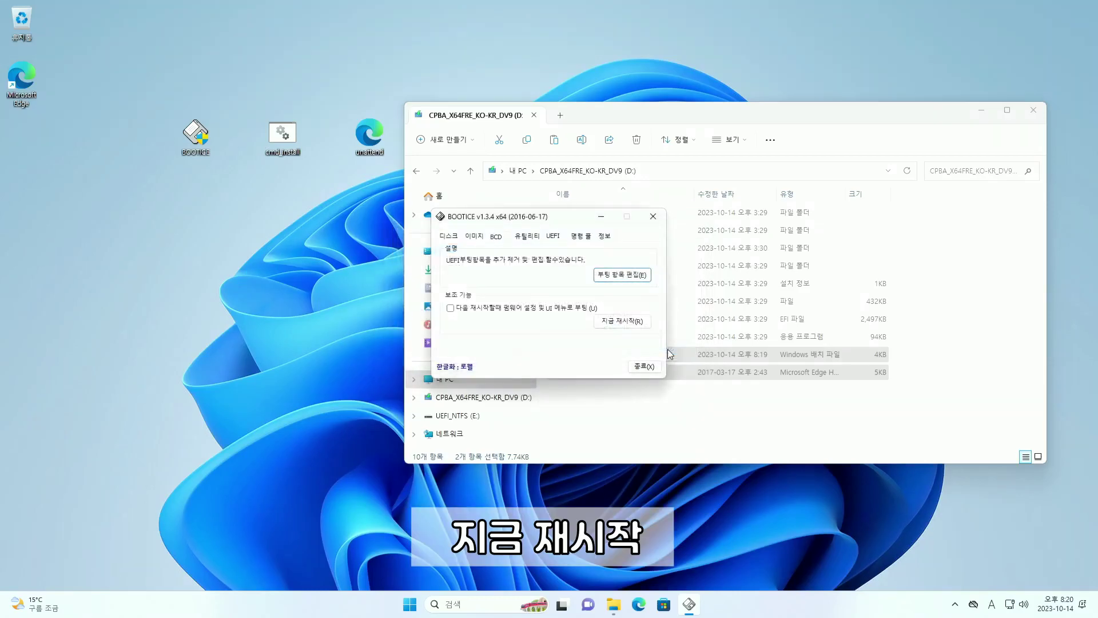
{"action": "left_click", "coordinate": [625, 325]}
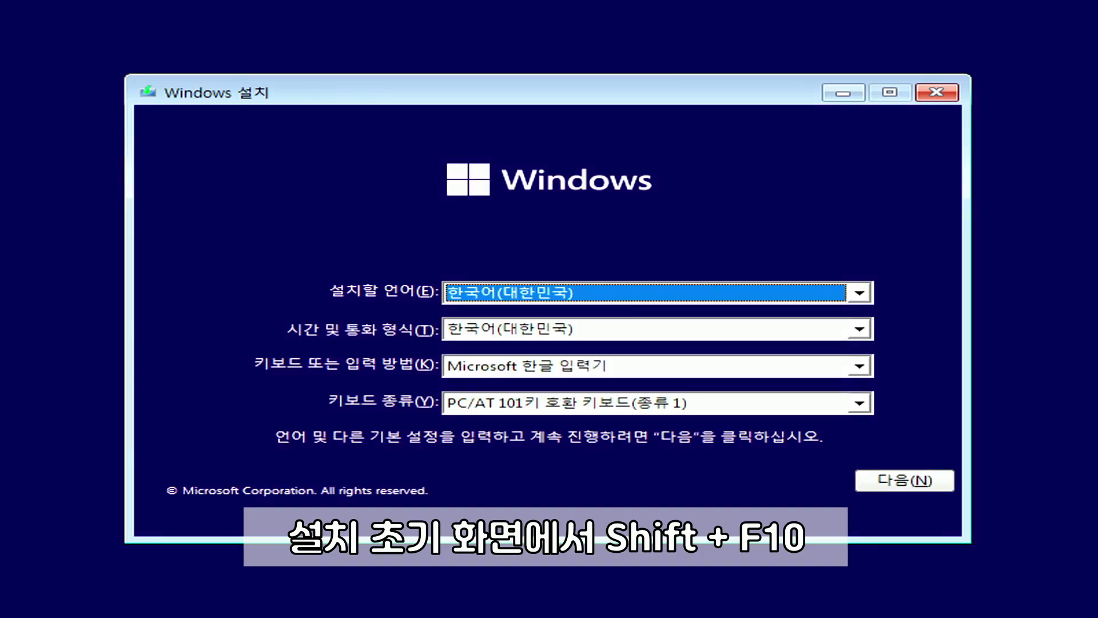
Open a command prompt from the initial Windows Setup screen and launch notepad
{"action": "key", "text": "shift+F10"}
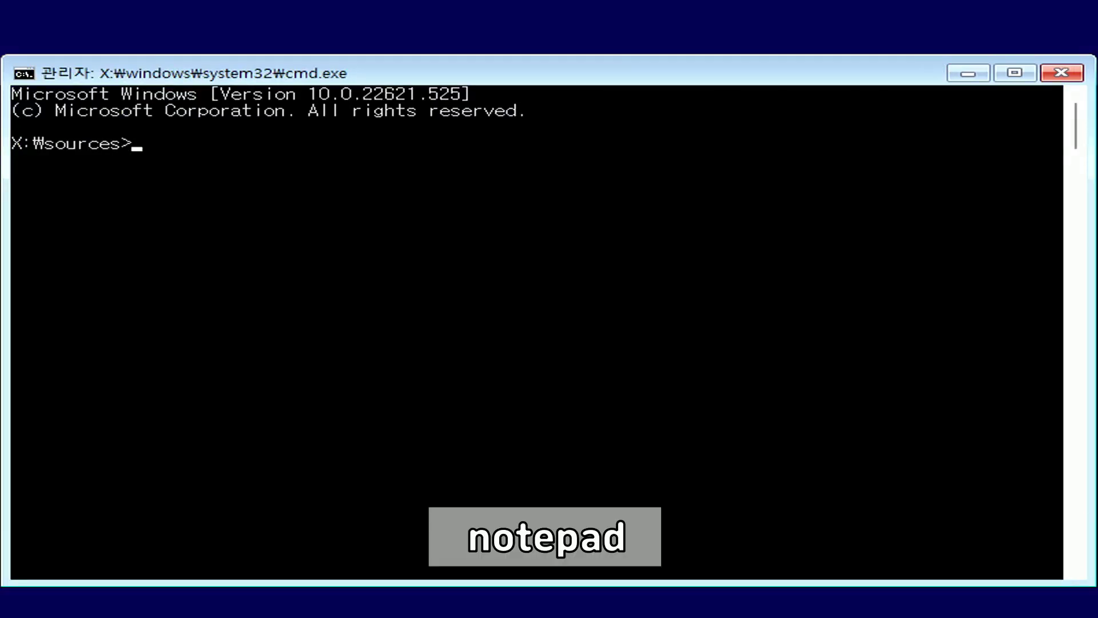
{"action": "type", "text": "notepad"}
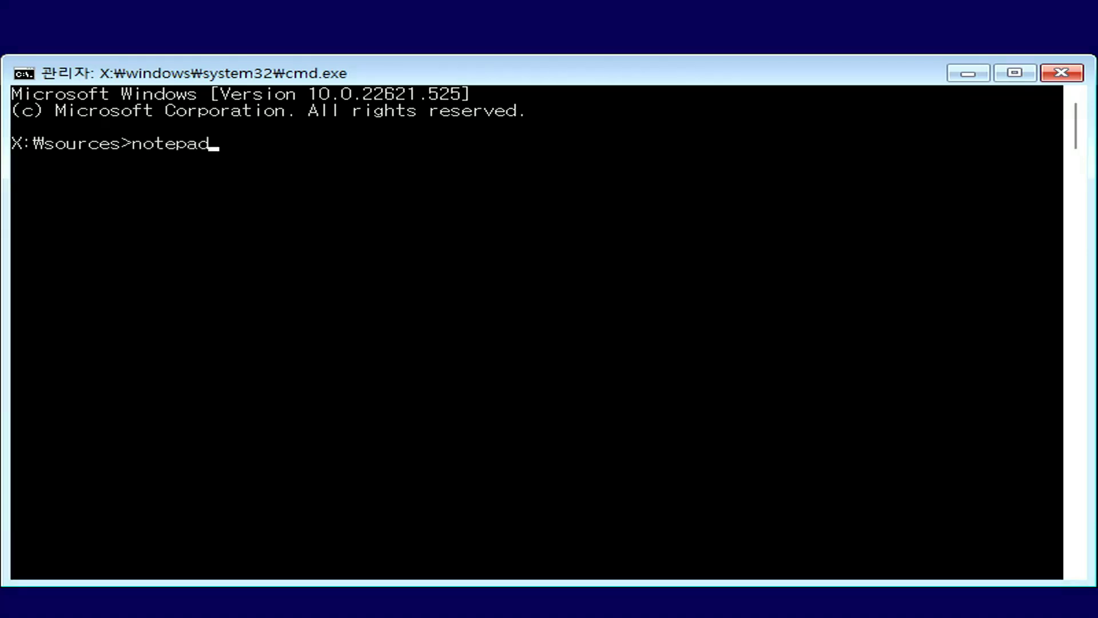
{"action": "key", "text": "Return"}
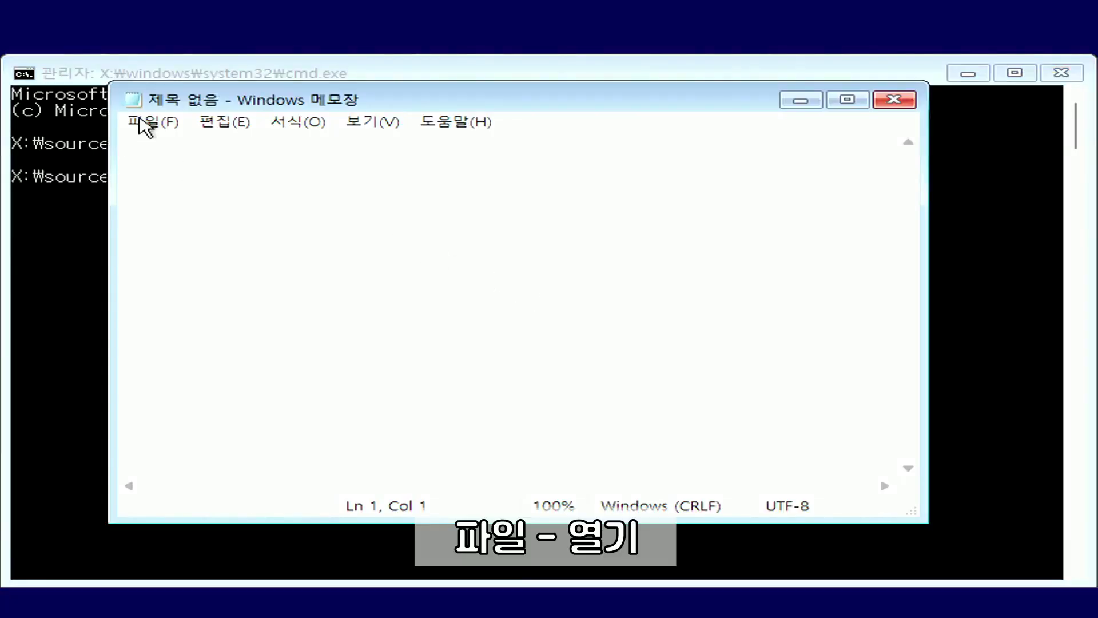
Browse This PC through Notepad's file-open dialog to check the installation disk's drive letter, and close Notepad
{"action": "left_click", "coordinate": [143, 122]}
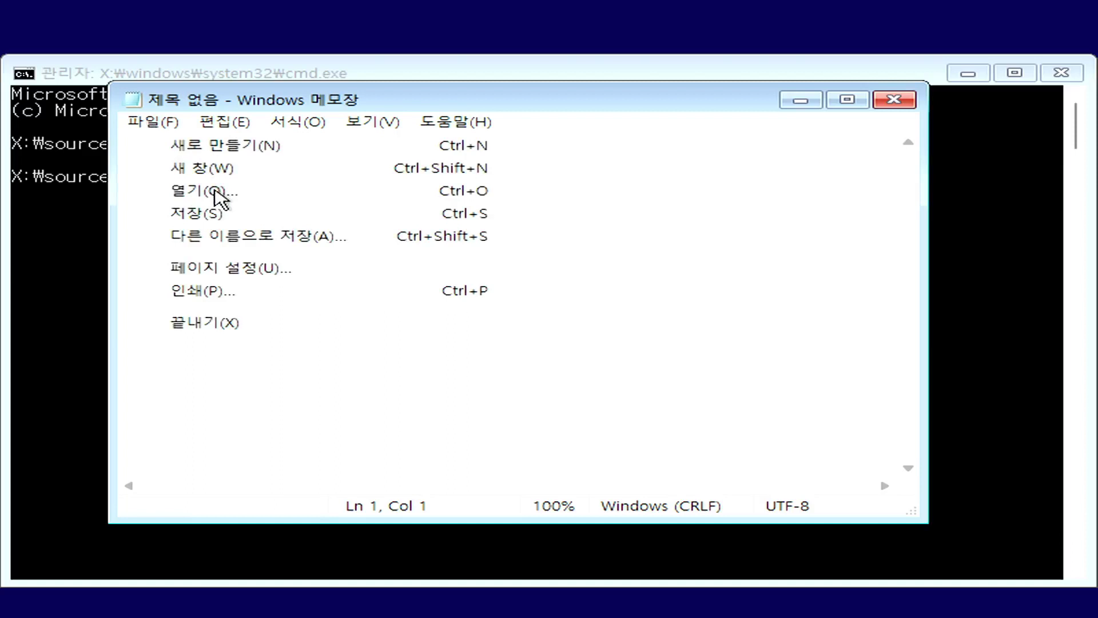
{"action": "left_click", "coordinate": [220, 196]}
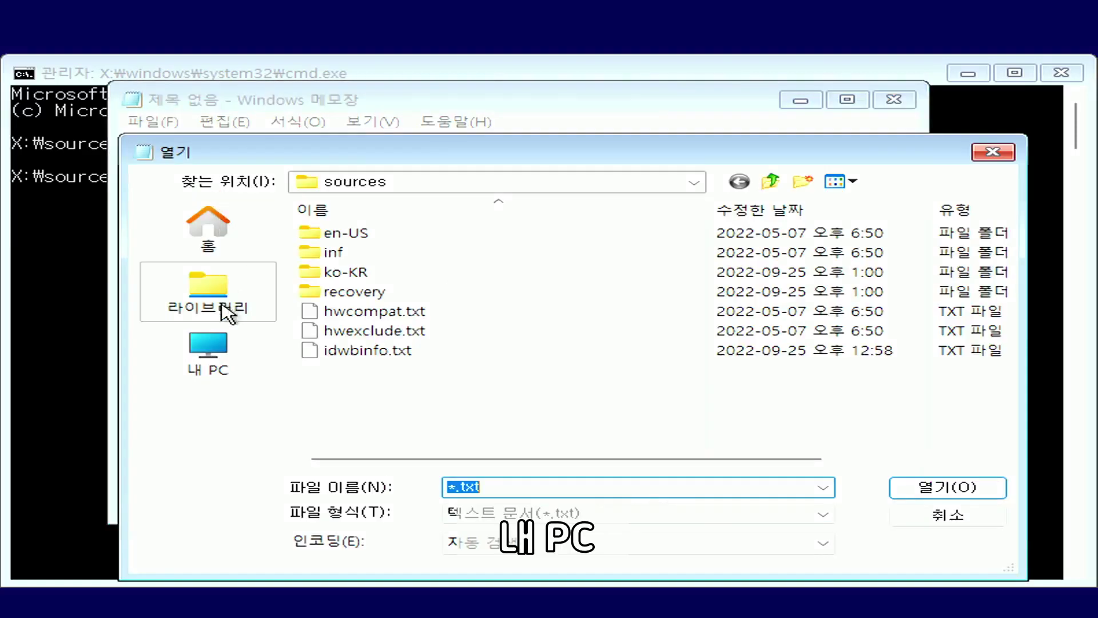
{"action": "left_click", "coordinate": [207, 369]}
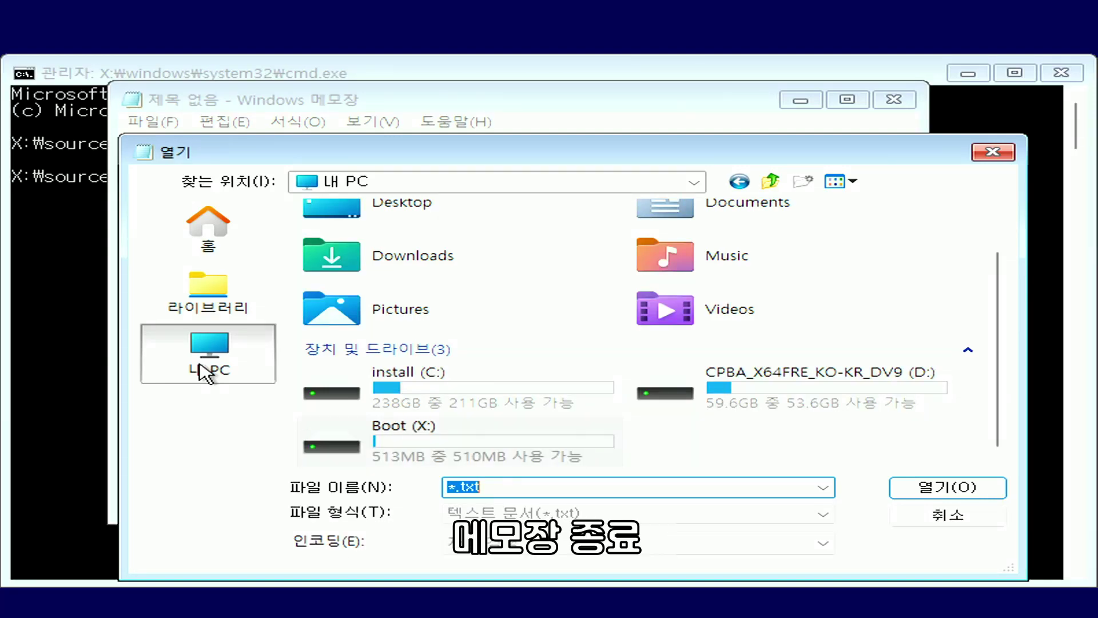
{"action": "left_click", "coordinate": [1014, 161]}
{"action": "left_click", "coordinate": [729, 278]}
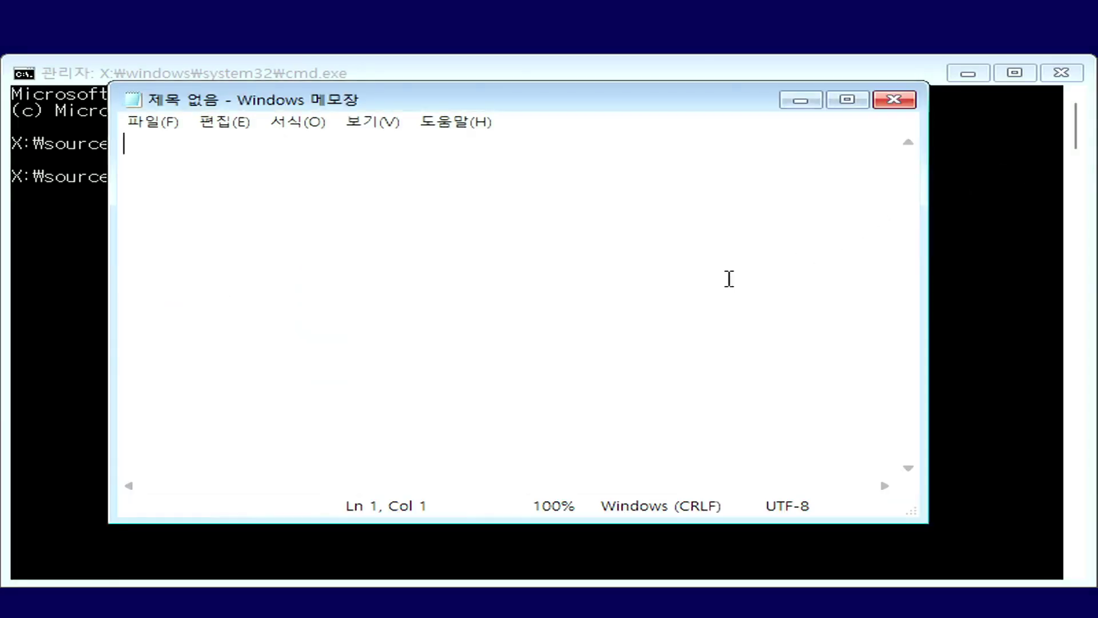
{"action": "left_click", "coordinate": [900, 100]}
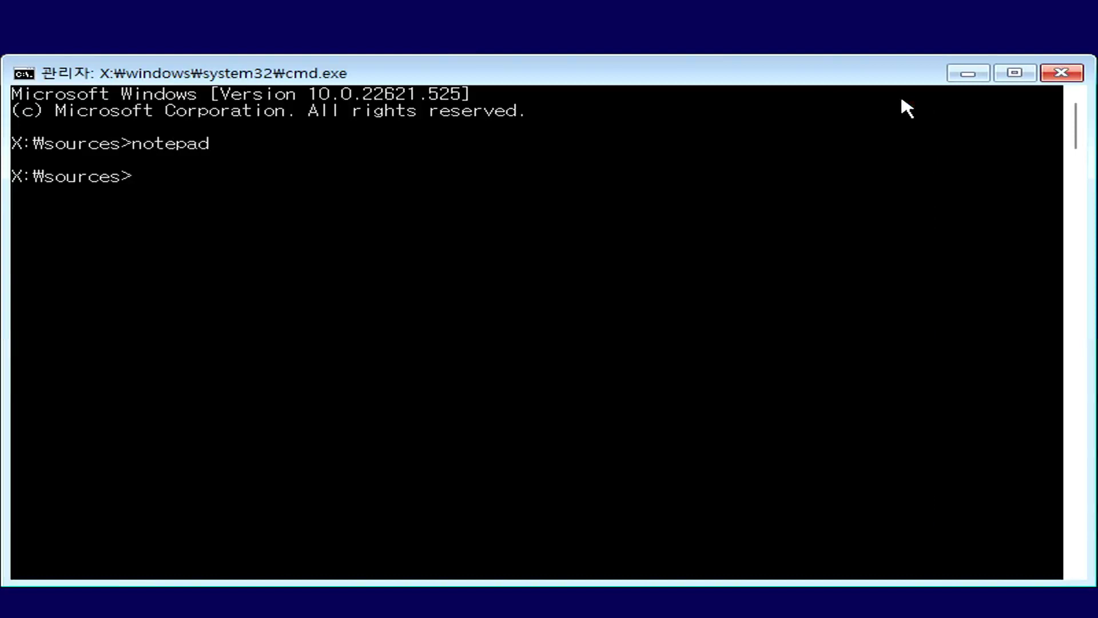
Switch the command prompt to drive d: and run cmd_install.bat to start the automatic Windows installation
{"action": "type", "text": "d:"}
{"action": "key", "text": "Return"}
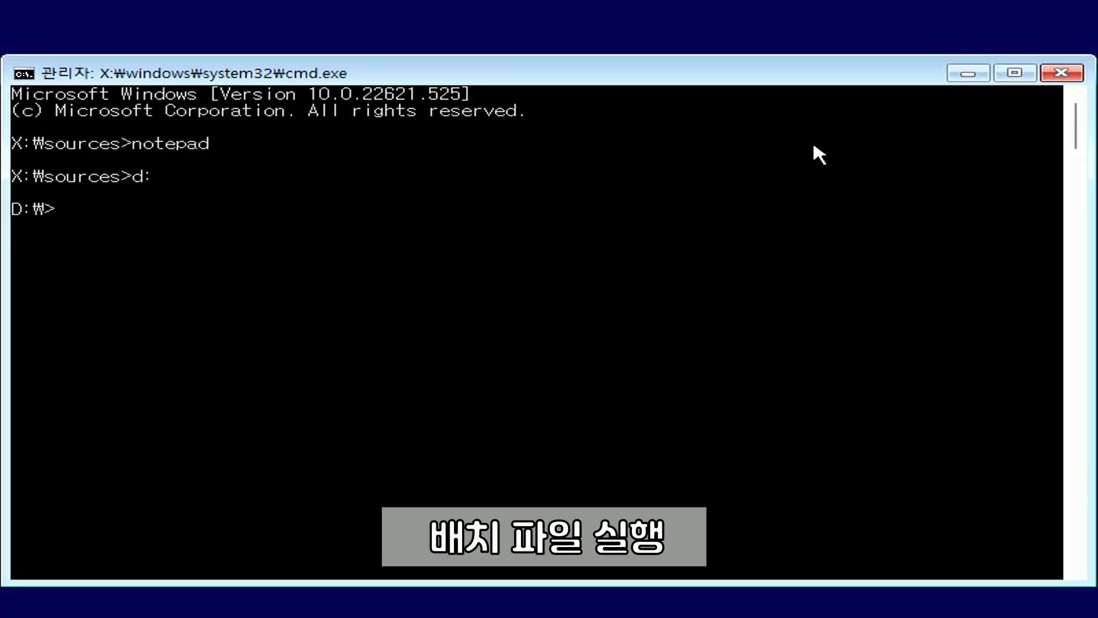
{"action": "type", "text": "cmd_install.bat"}
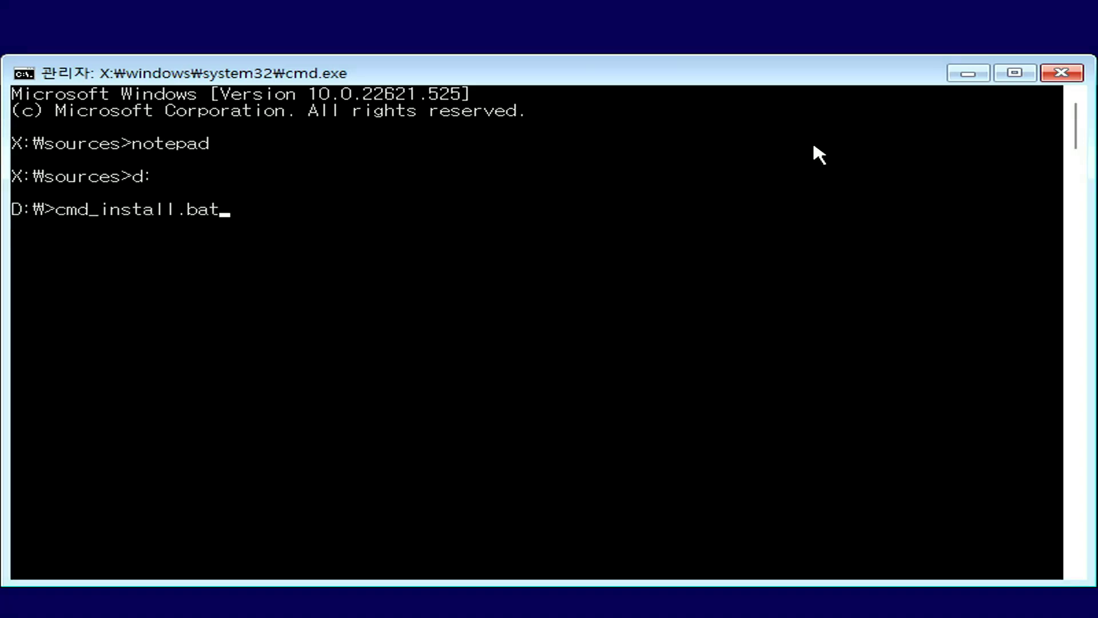
{"action": "key", "text": "Return"}
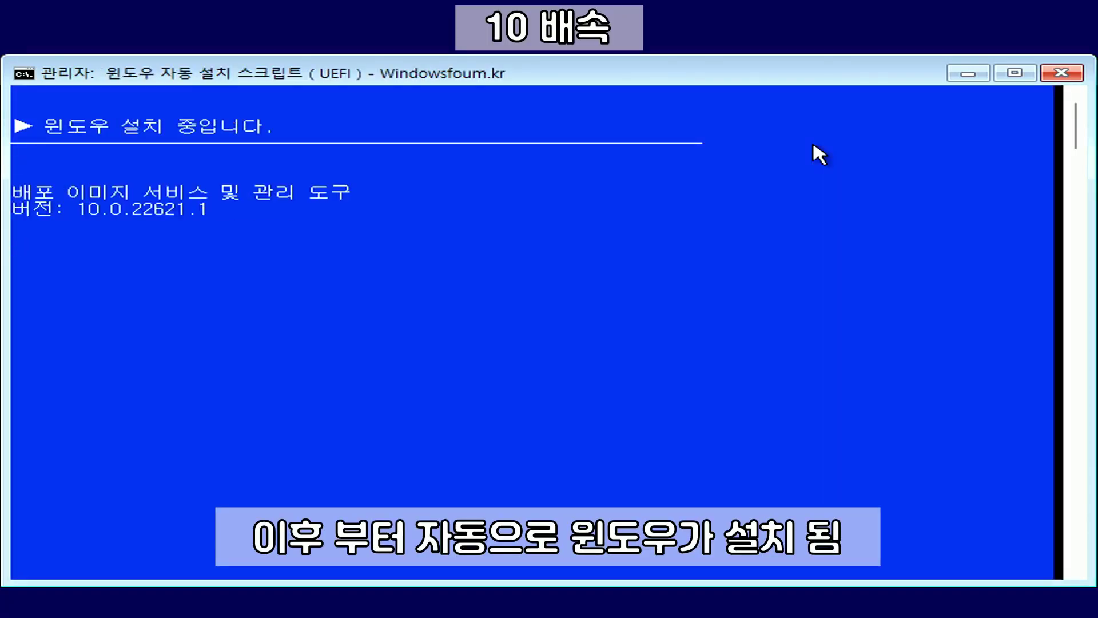